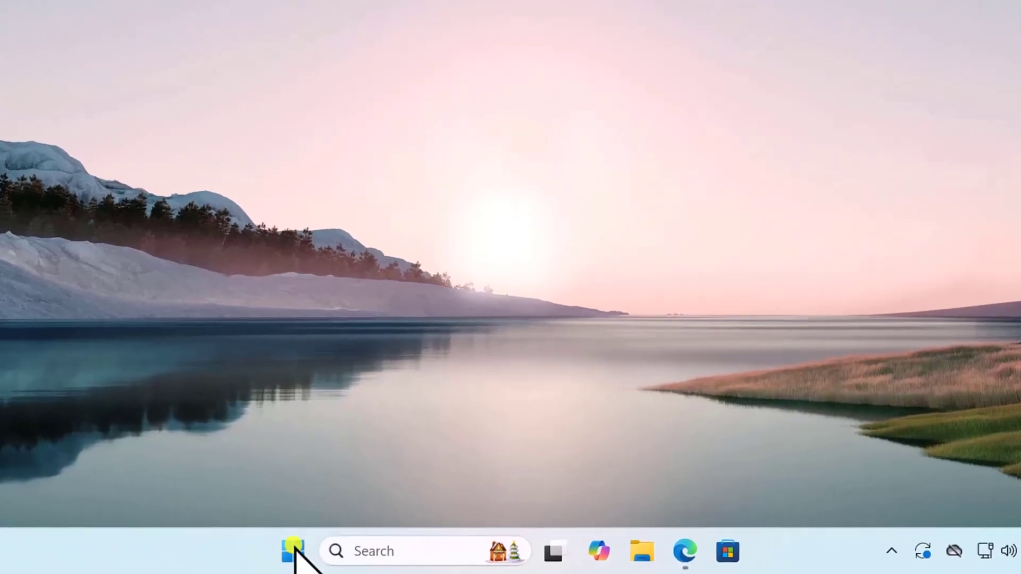
Run the Windows Update troubleshooter from System > Troubleshoot > Other troubleshooters in Settings
{"action": "left_click", "coordinate": [282, 548]}
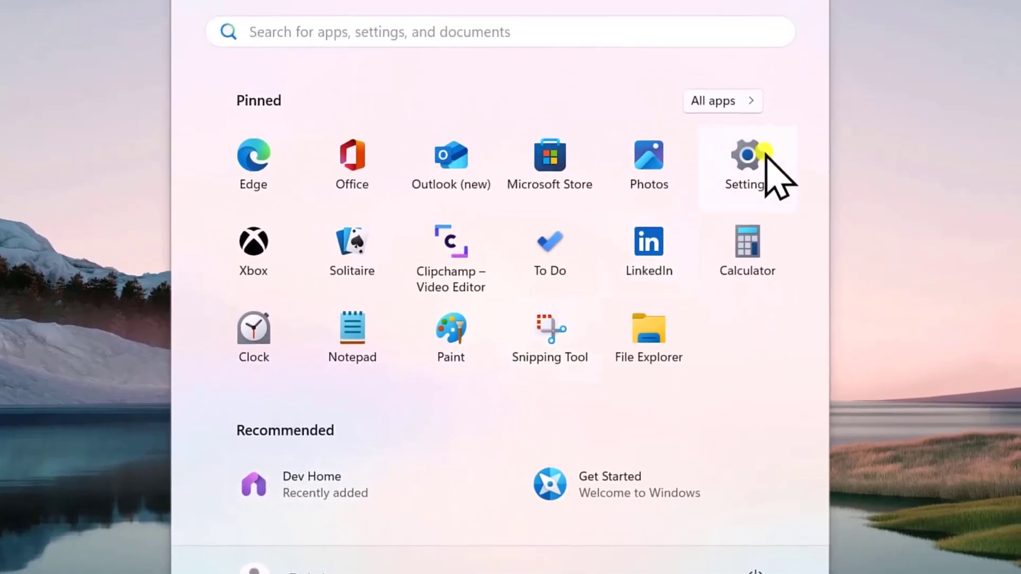
{"action": "left_click", "coordinate": [764, 154]}
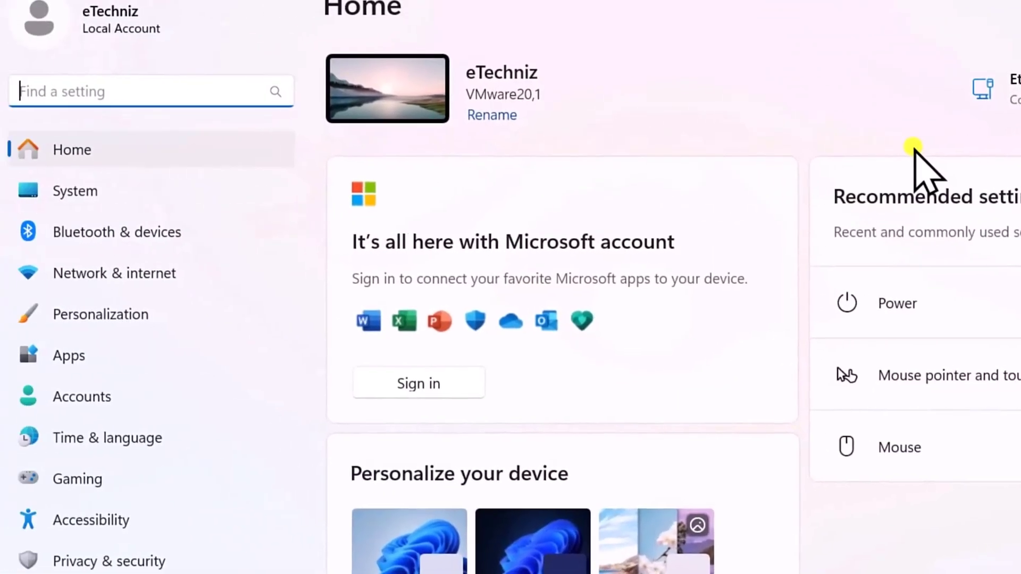
{"action": "left_click", "coordinate": [107, 194]}
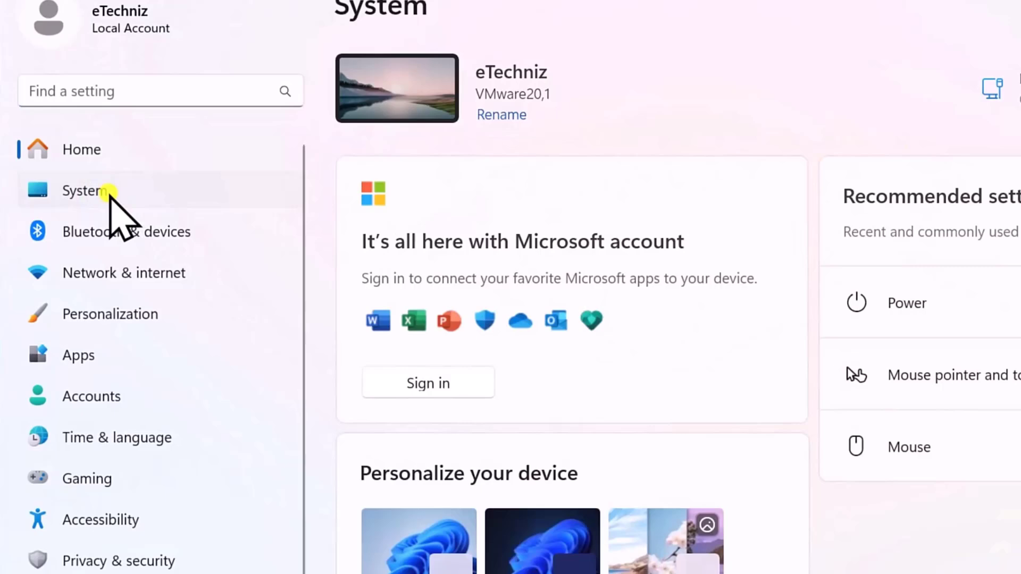
{"action": "scroll", "coordinate": [307, 239], "scroll_direction": "down", "scroll_amount": 10}
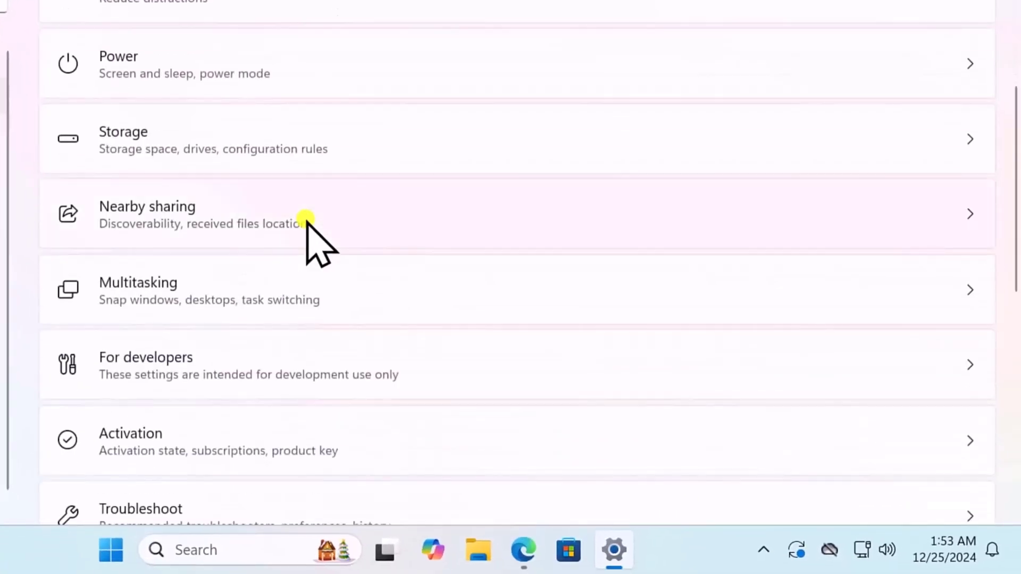
{"action": "left_click", "coordinate": [183, 157]}
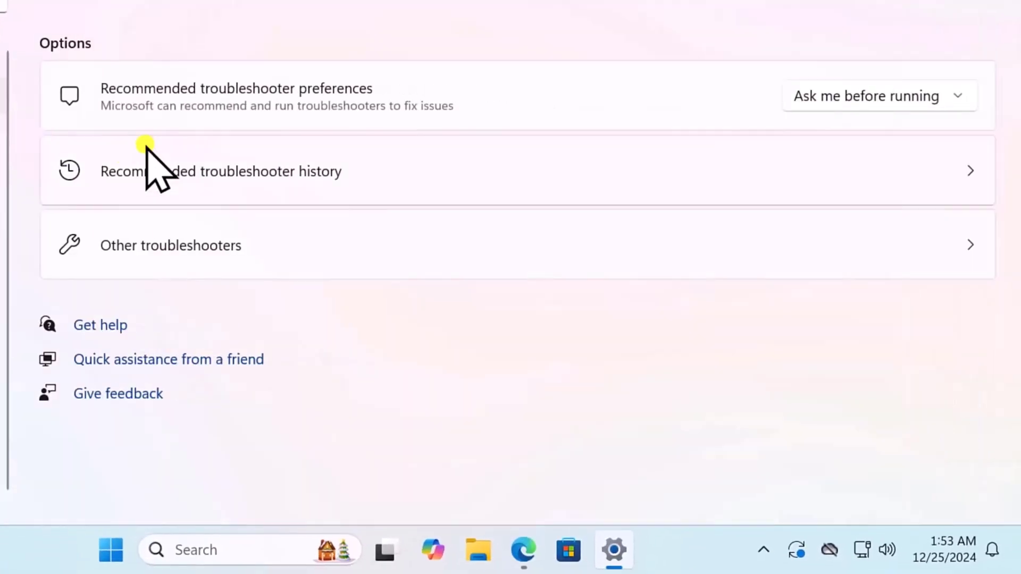
{"action": "left_click", "coordinate": [325, 247]}
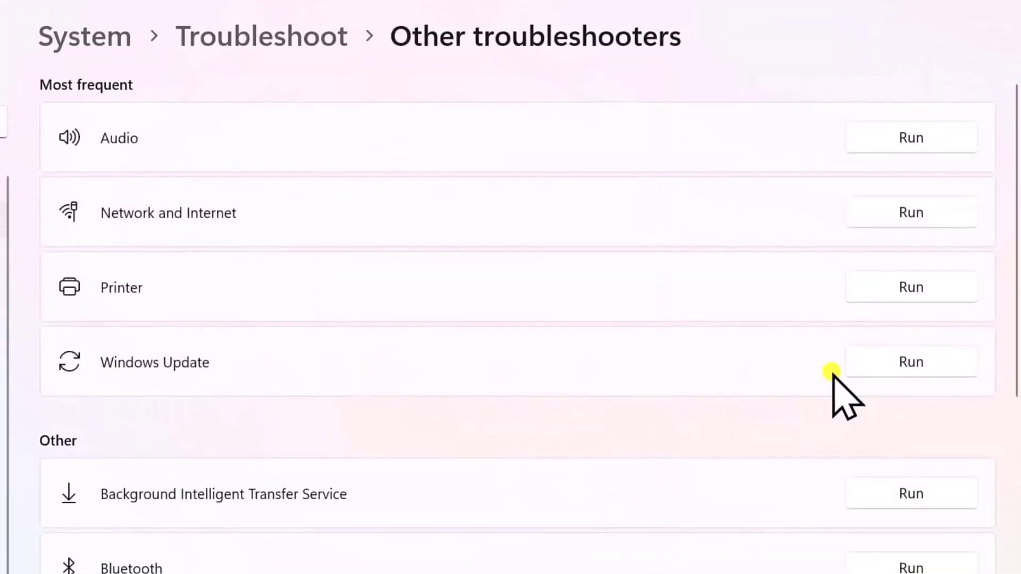
{"action": "left_click", "coordinate": [899, 364]}
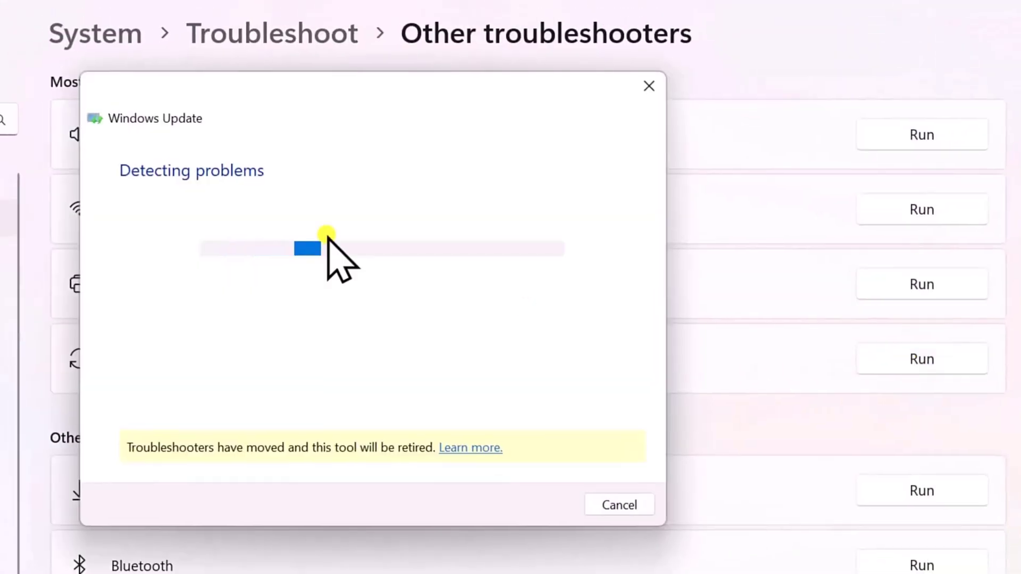
Close the troubleshooter dialog and Settings, then dismiss the Start menu
{"action": "left_click", "coordinate": [716, 66]}
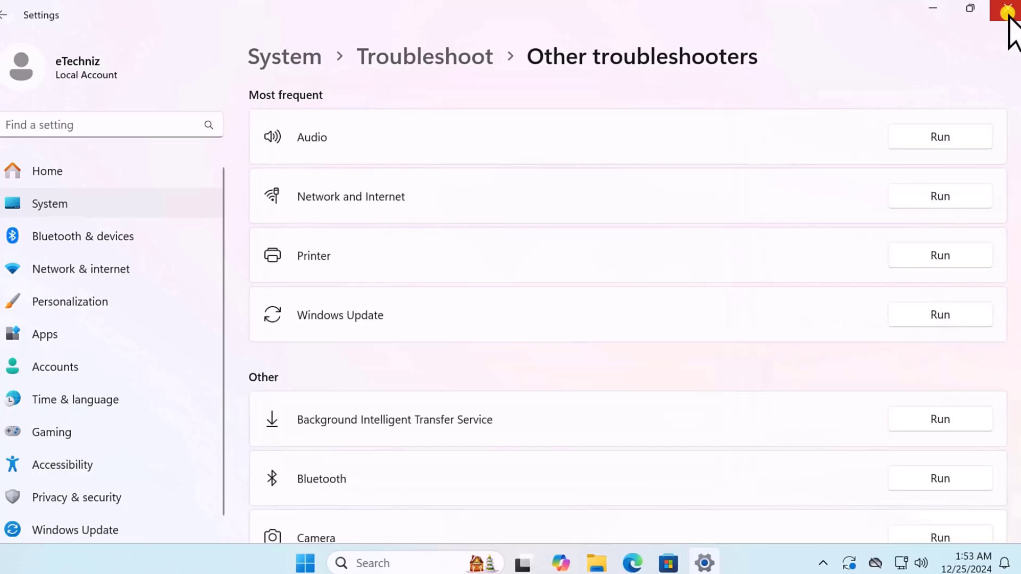
{"action": "left_click", "coordinate": [1004, 10]}
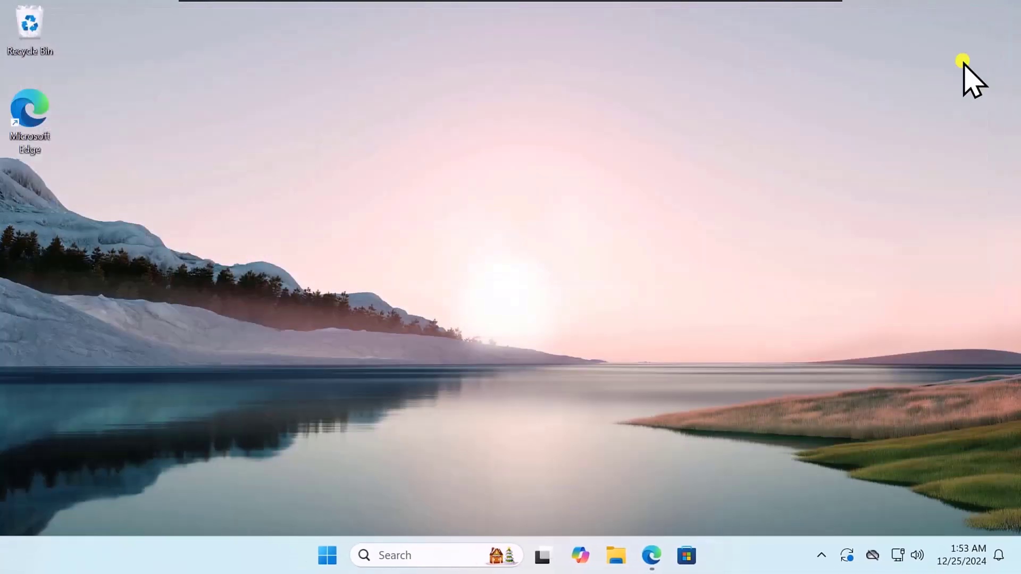
{"action": "left_click", "coordinate": [329, 554]}
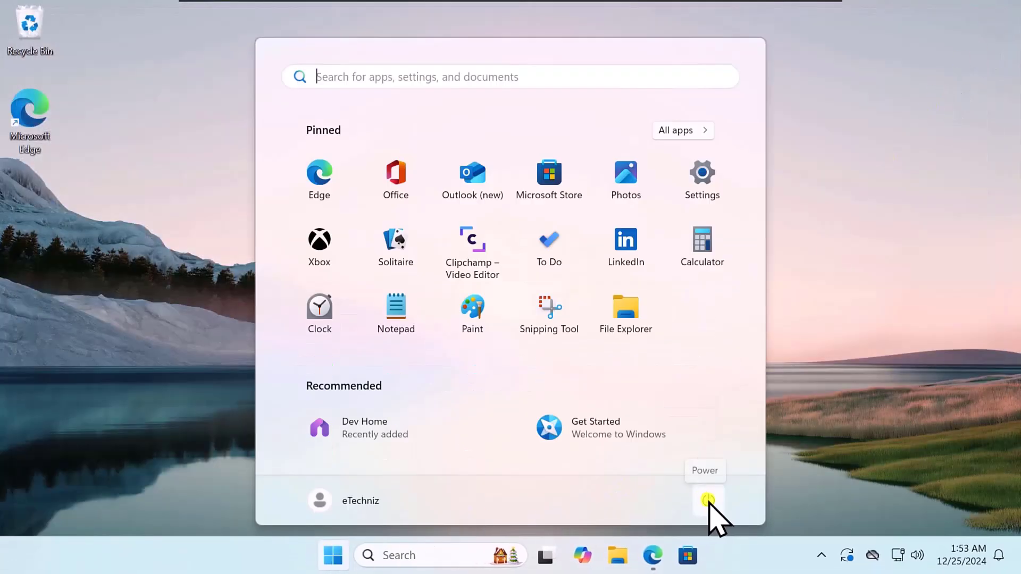
{"action": "left_click", "coordinate": [894, 181]}
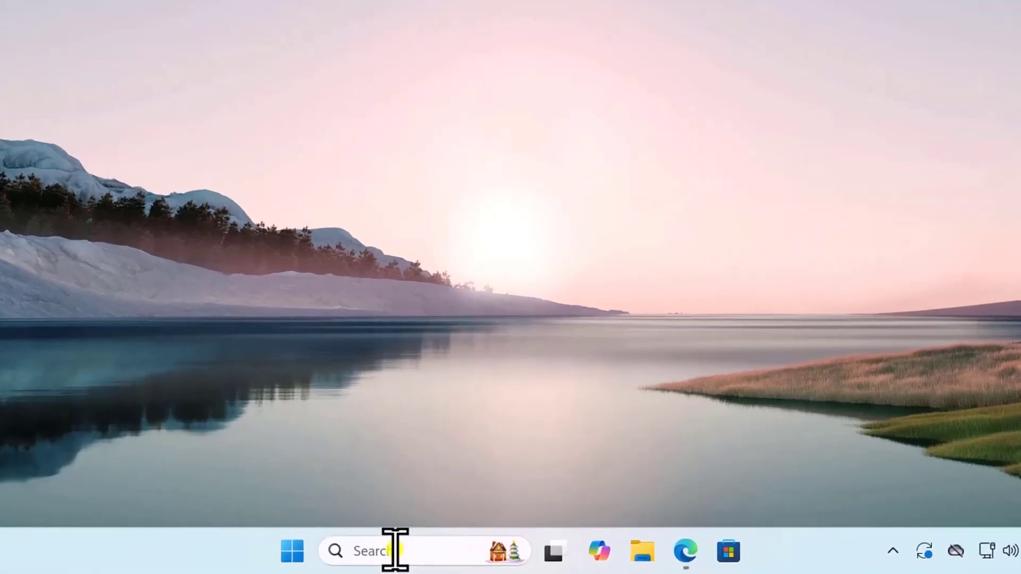
Launch Command Prompt as administrator from a 'cmd' search and approve the UAC prompt
{"action": "left_click", "coordinate": [394, 551]}
{"action": "type", "text": "cmd"}
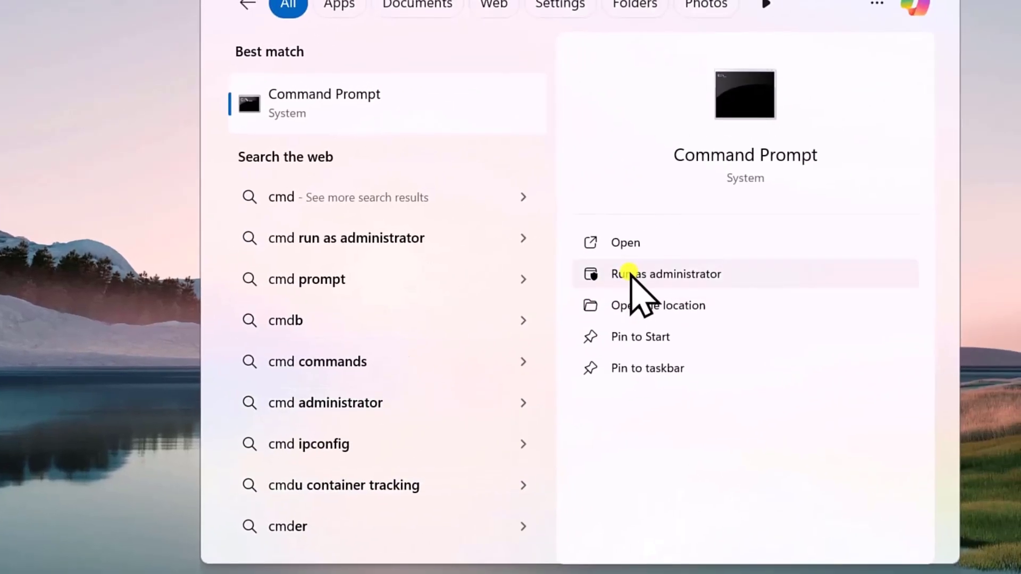
{"action": "left_click", "coordinate": [648, 277]}
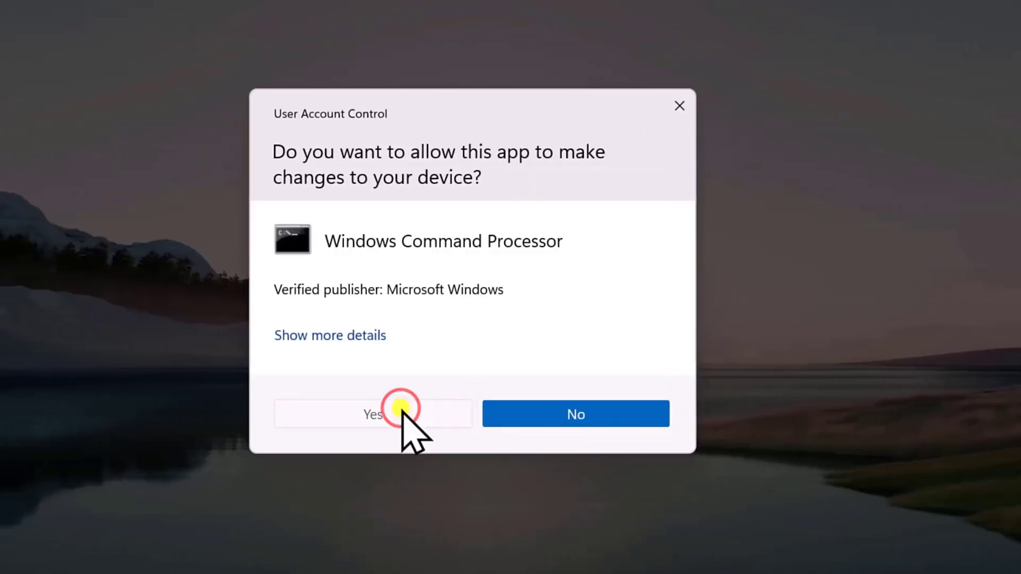
{"action": "left_click", "coordinate": [400, 409]}
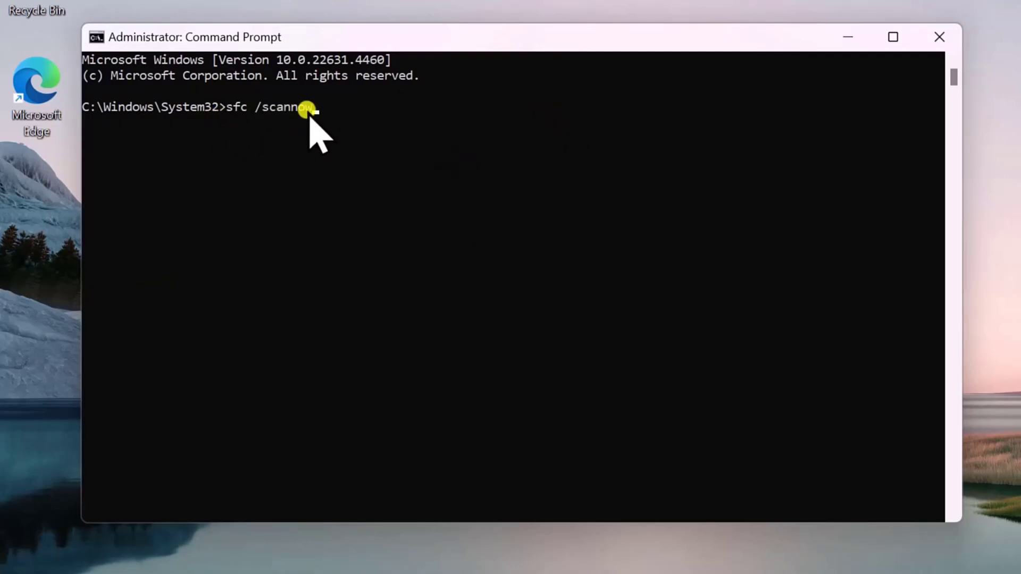
Replace sfc /scannow at the prompt with the pasted dism /online /cleanup-image /restorehealth command
{"action": "left_click_drag", "start_coordinate": [314, 107], "coordinate": [233, 108]}
{"action": "key", "text": "BackSpace"}
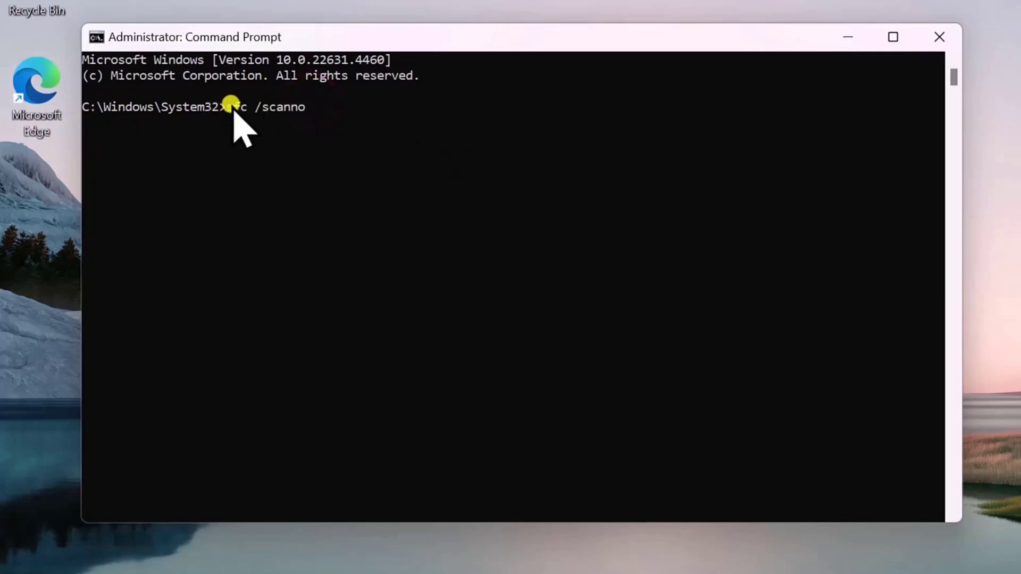
{"action": "type", "text": "dism /online /cleanup-image /restorehealth"}
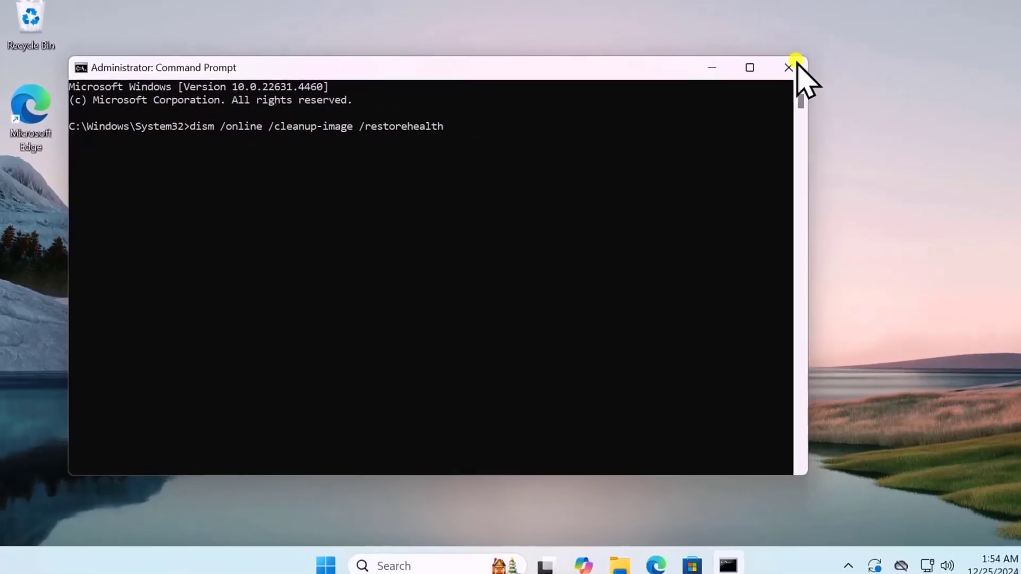
Close Command Prompt and dismiss the Start menu's power options
{"action": "left_click", "coordinate": [938, 37]}
{"action": "left_click", "coordinate": [338, 562]}
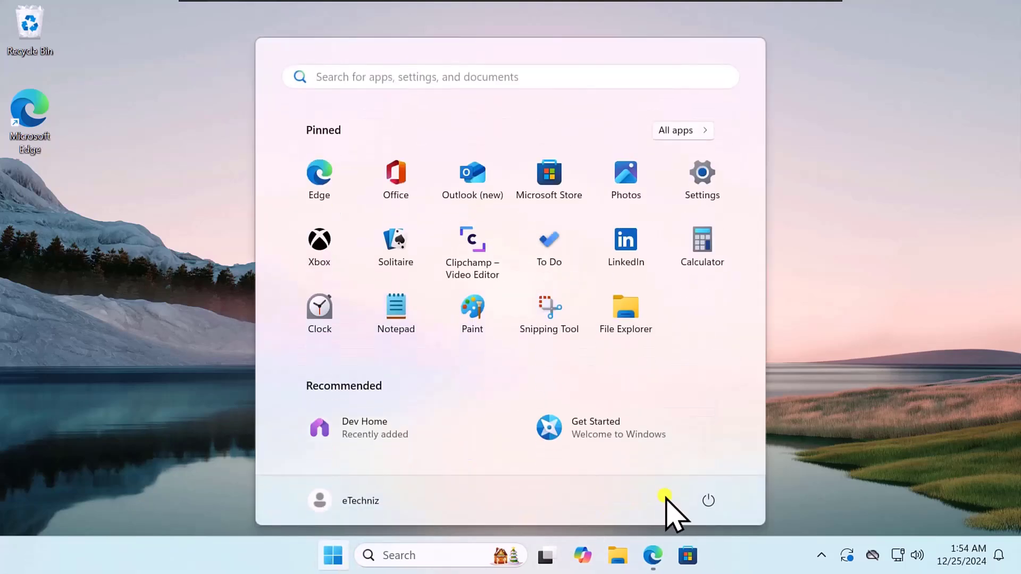
{"action": "left_click", "coordinate": [707, 499]}
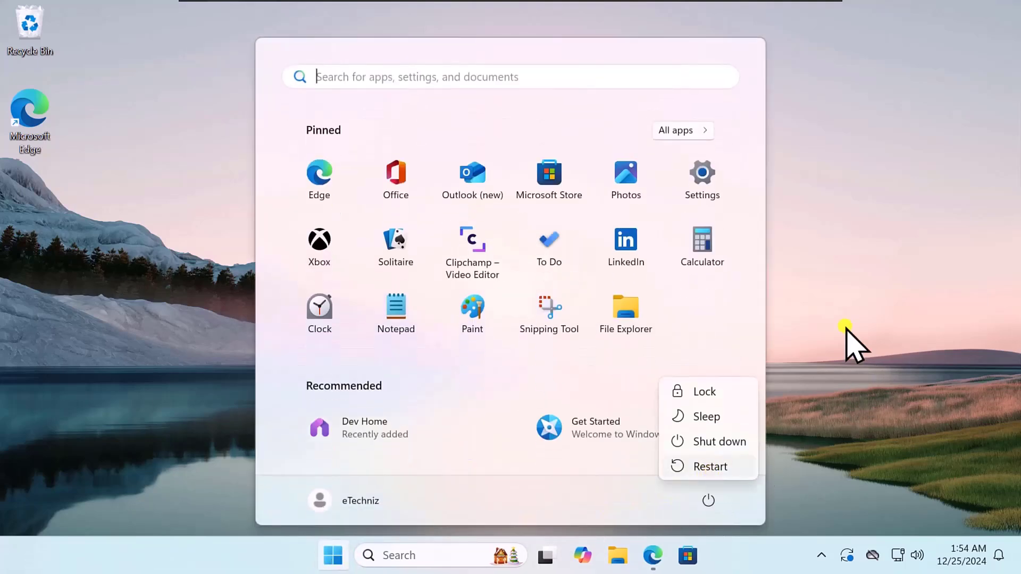
{"action": "left_click", "coordinate": [828, 303]}
{"action": "left_click", "coordinate": [824, 290]}
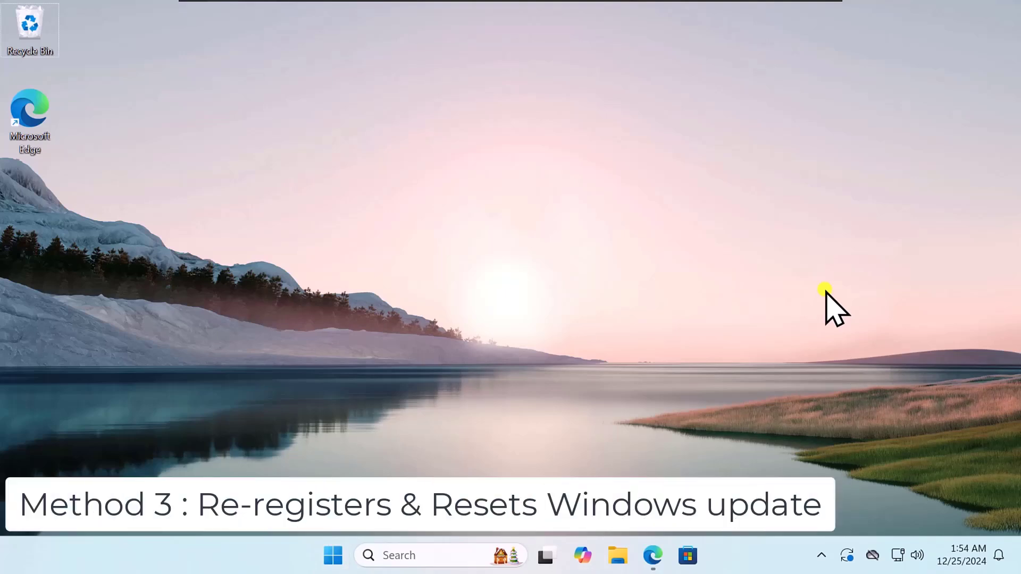
Open a new blank Notepad document from a 'note' search
{"action": "left_click", "coordinate": [417, 553]}
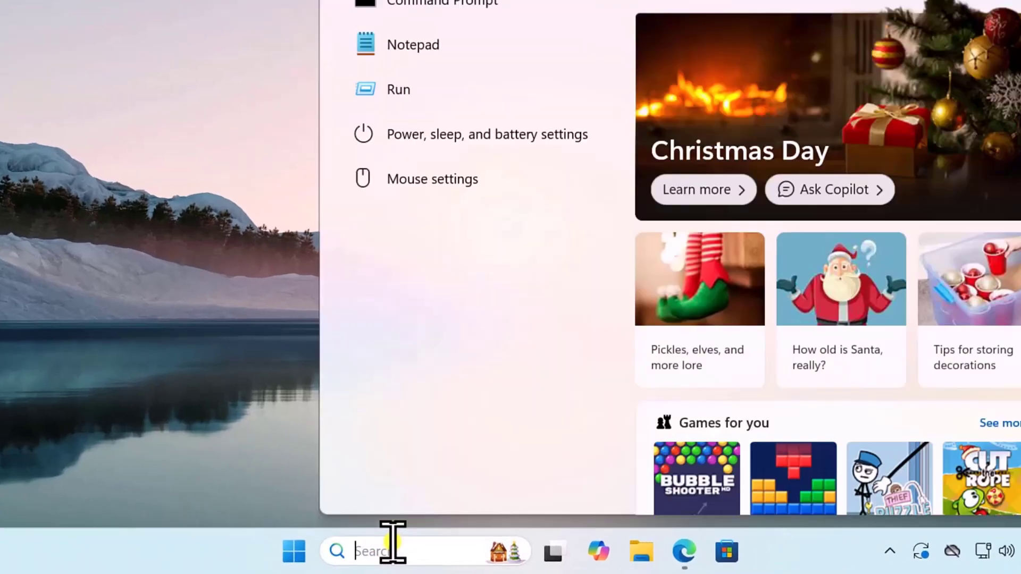
{"action": "type", "text": "note"}
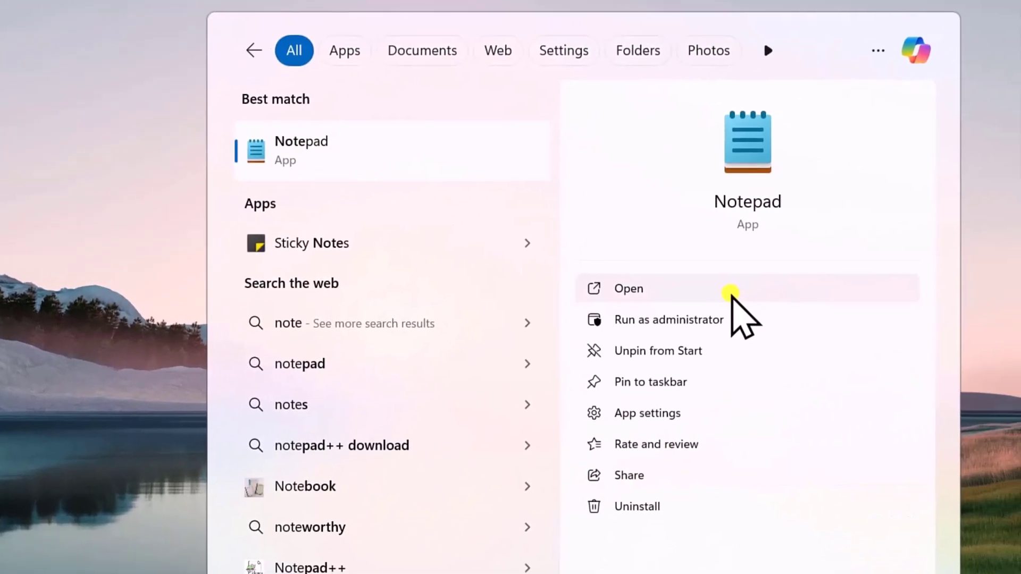
{"action": "left_click", "coordinate": [731, 292]}
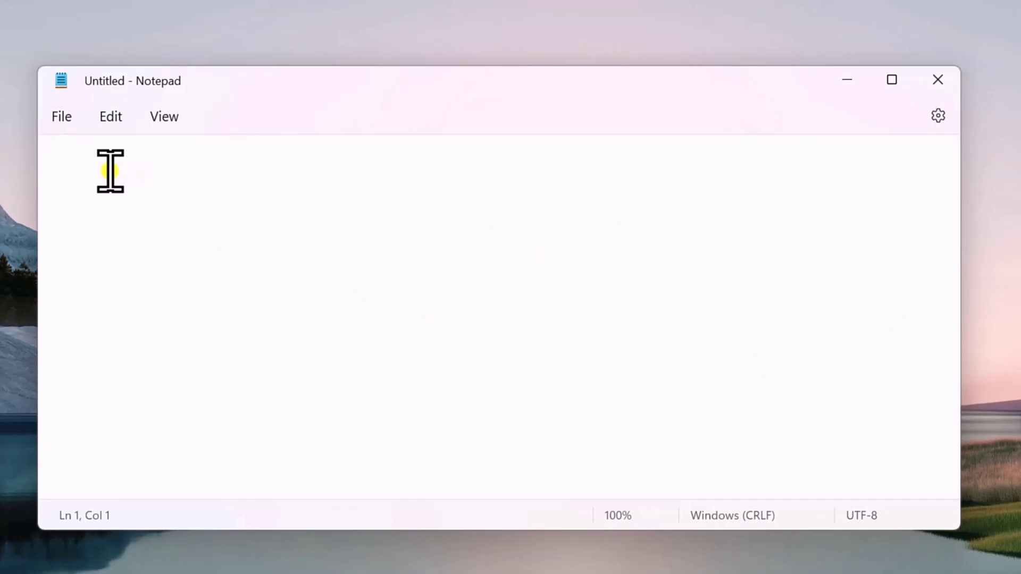
{"action": "left_click", "coordinate": [636, 555]}
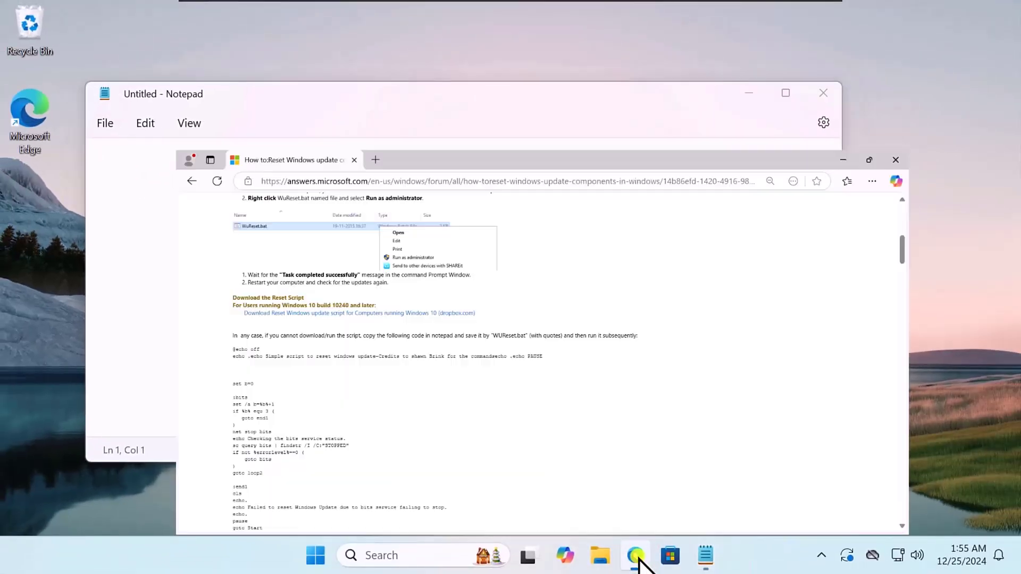
{"action": "scroll", "coordinate": [240, 341], "scroll_direction": "down", "scroll_amount": 1}
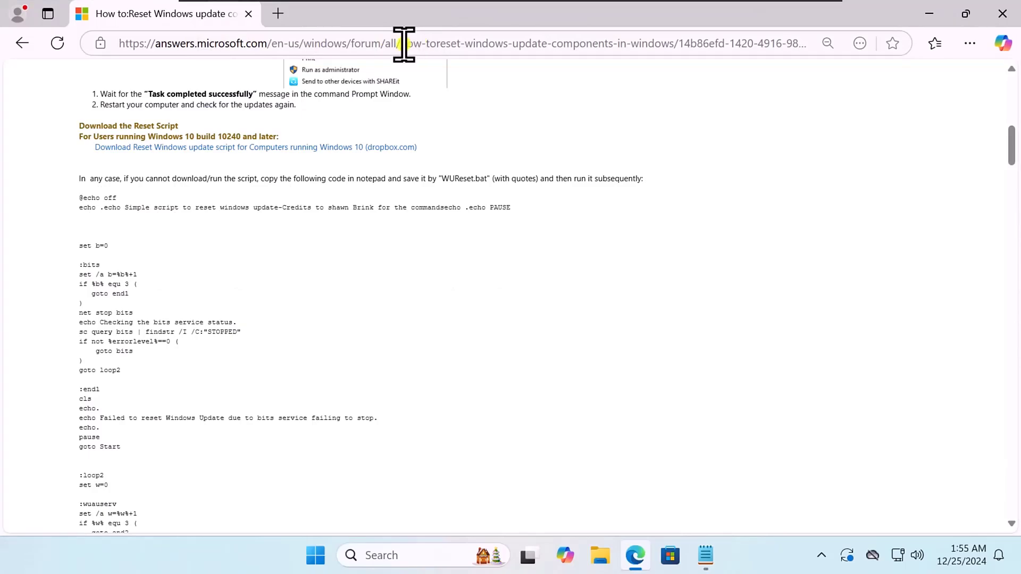
{"action": "scroll", "coordinate": [175, 234], "scroll_direction": "up", "scroll_amount": 15}
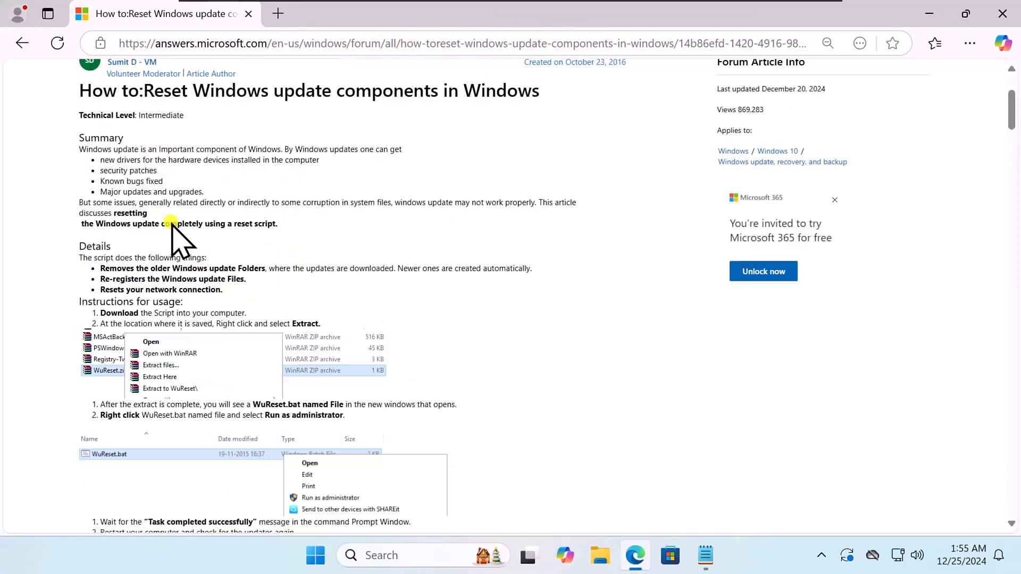
{"action": "scroll", "coordinate": [170, 234], "scroll_direction": "down", "scroll_amount": 15}
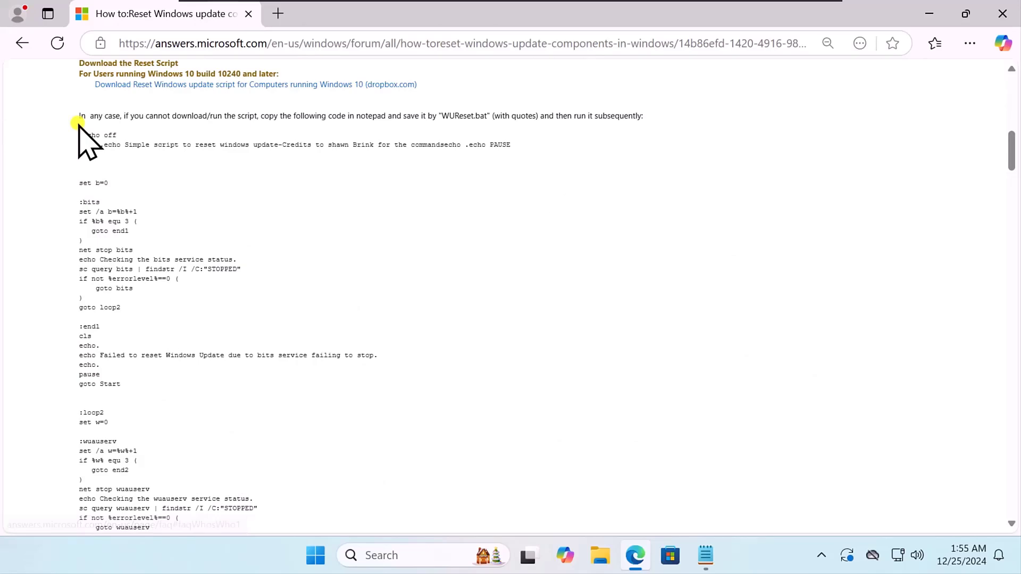
{"action": "left_click_drag", "start_coordinate": [81, 134], "coordinate": [407, 326]}
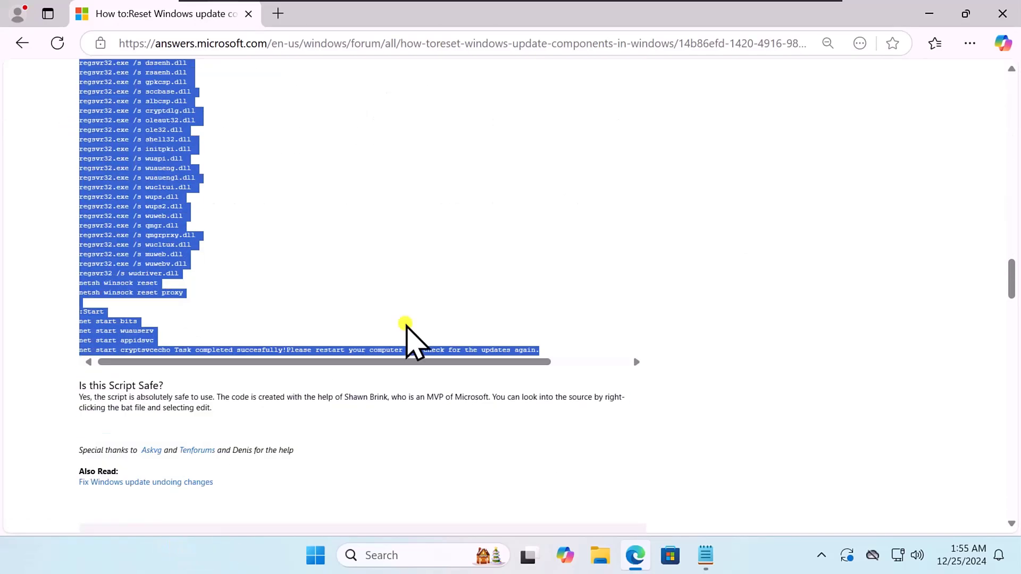
{"action": "left_click_drag", "start_coordinate": [543, 352], "coordinate": [545, 352]}
{"action": "key", "text": "ctrl+c"}
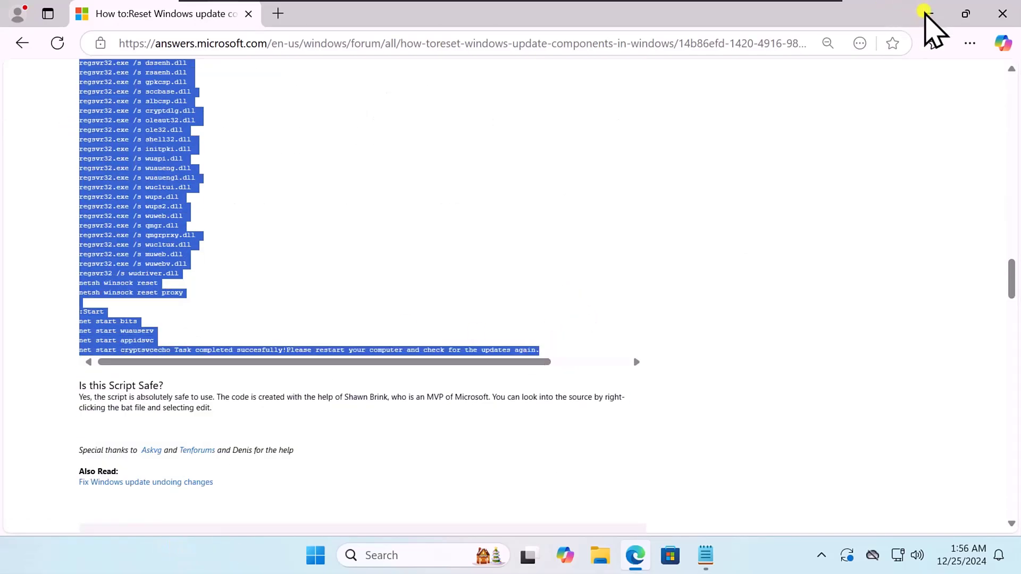
Paste the copied reset script into the blank Notepad document
{"action": "left_click", "coordinate": [928, 16]}
{"action": "left_click", "coordinate": [263, 188]}
{"action": "key", "text": "ctrl+v"}
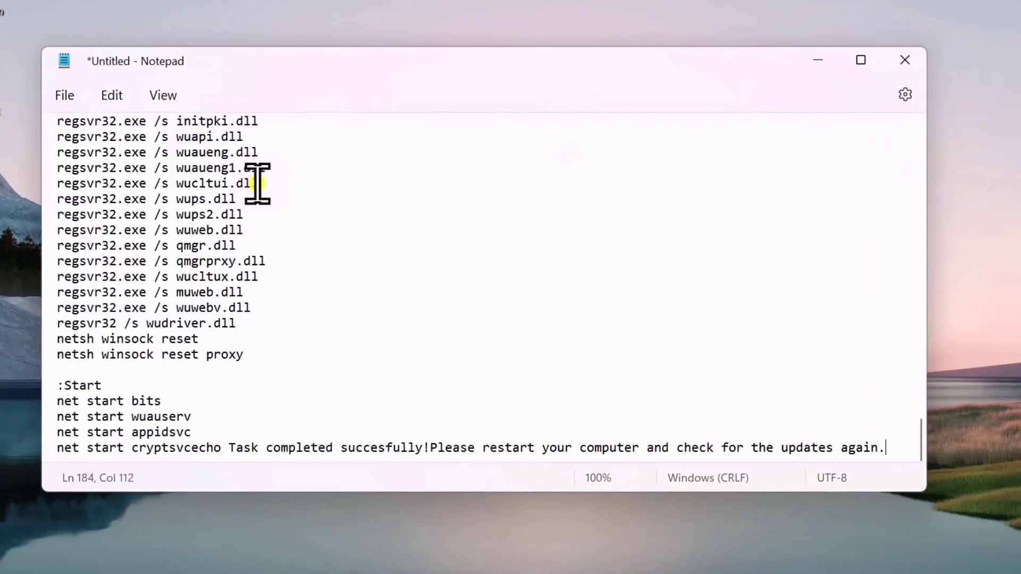
Save the script to the Desktop as eTehniz.bat
{"action": "left_click", "coordinate": [63, 96]}
{"action": "left_click", "coordinate": [90, 246]}
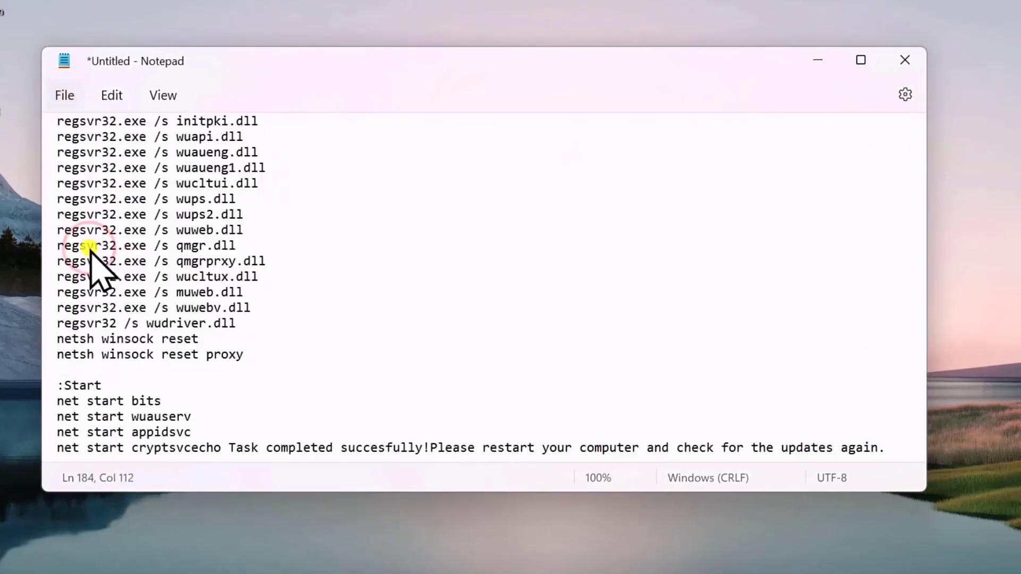
{"action": "left_click", "coordinate": [119, 290]}
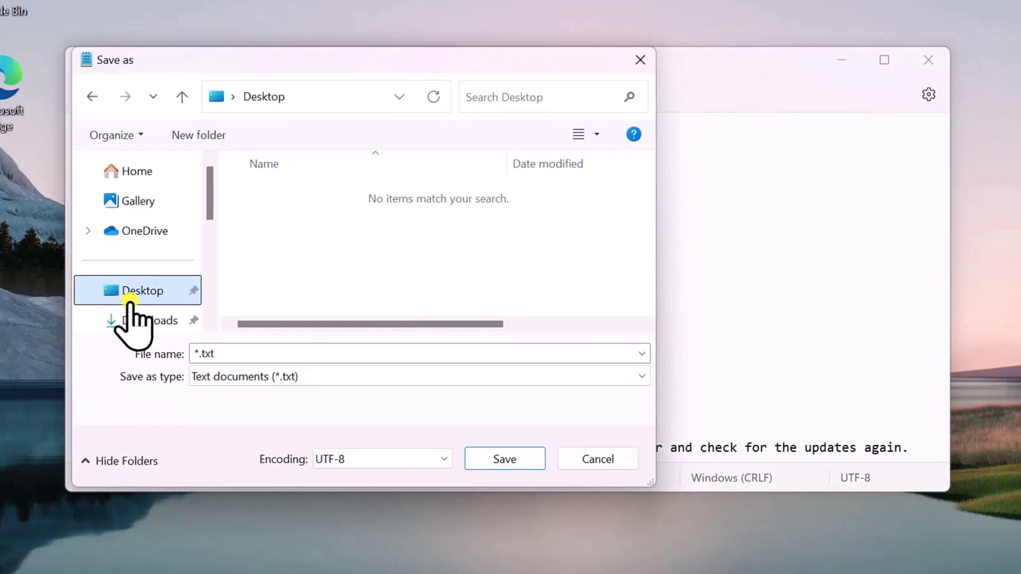
{"action": "left_click", "coordinate": [241, 354]}
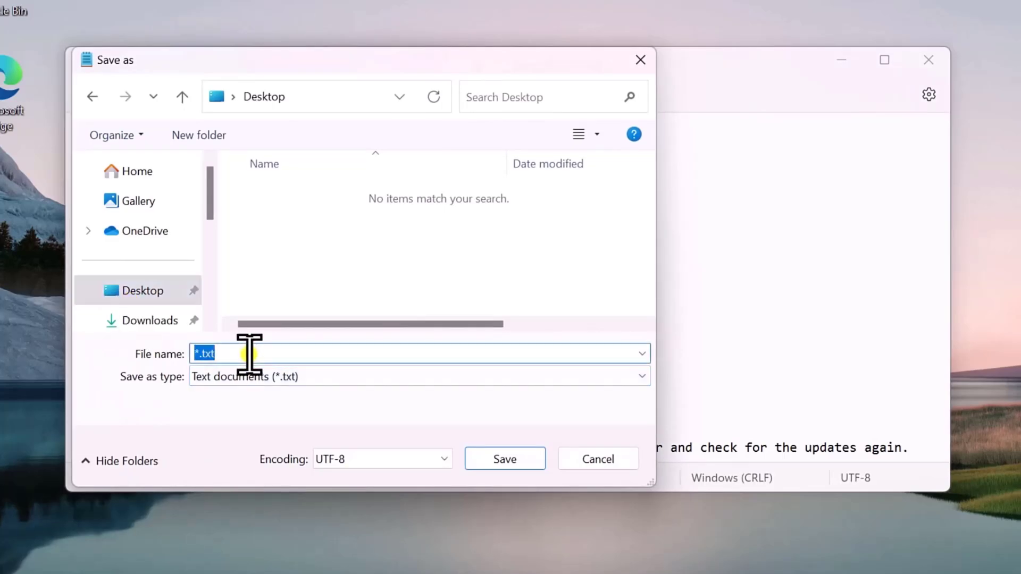
{"action": "type", "text": "eTehniz.bat"}
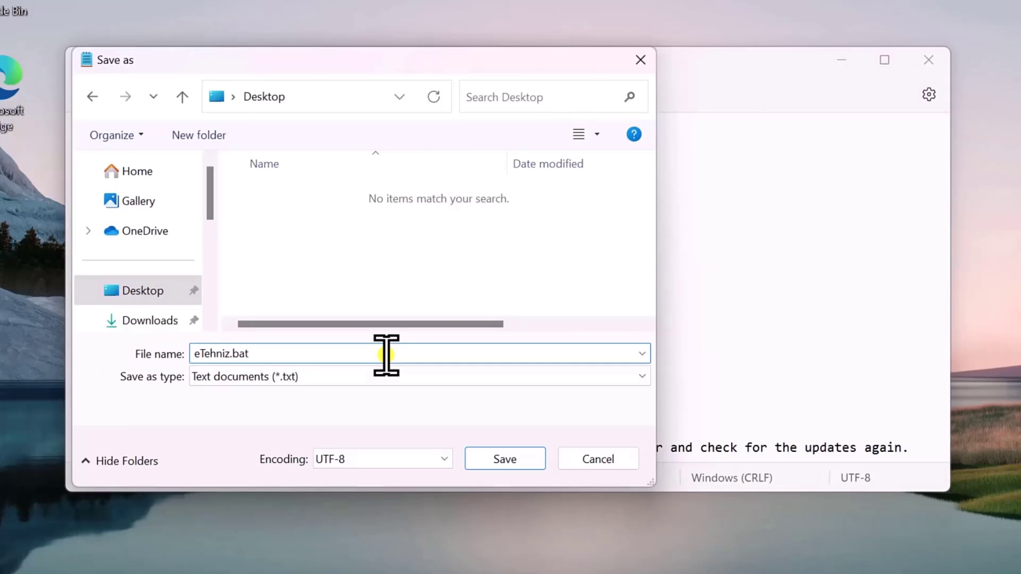
{"action": "left_click", "coordinate": [505, 458]}
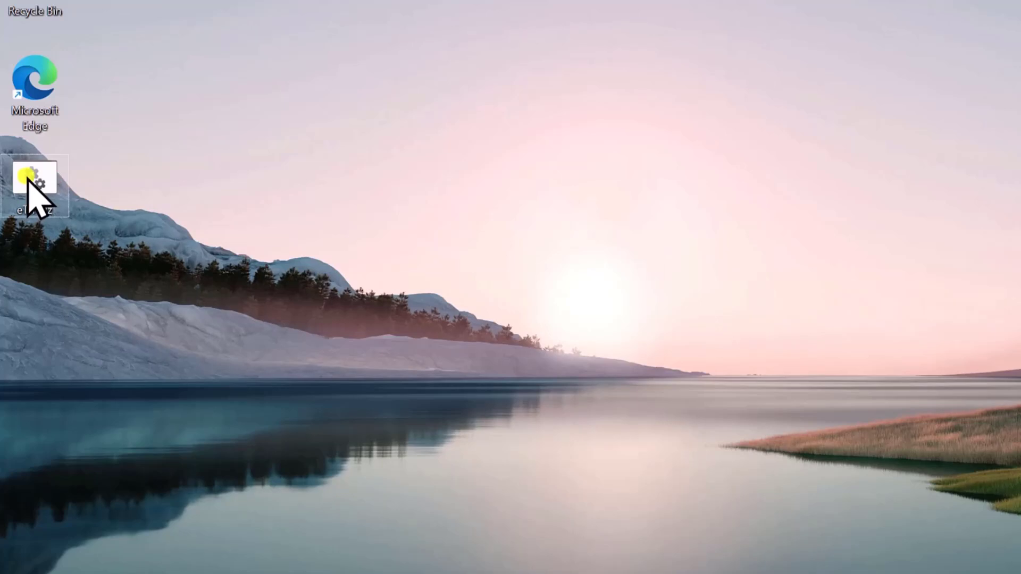
Run eTehniz.bat as administrator, approve UAC, and close its command window
{"action": "double_click", "coordinate": [32, 179]}
{"action": "right_click", "coordinate": [36, 181]}
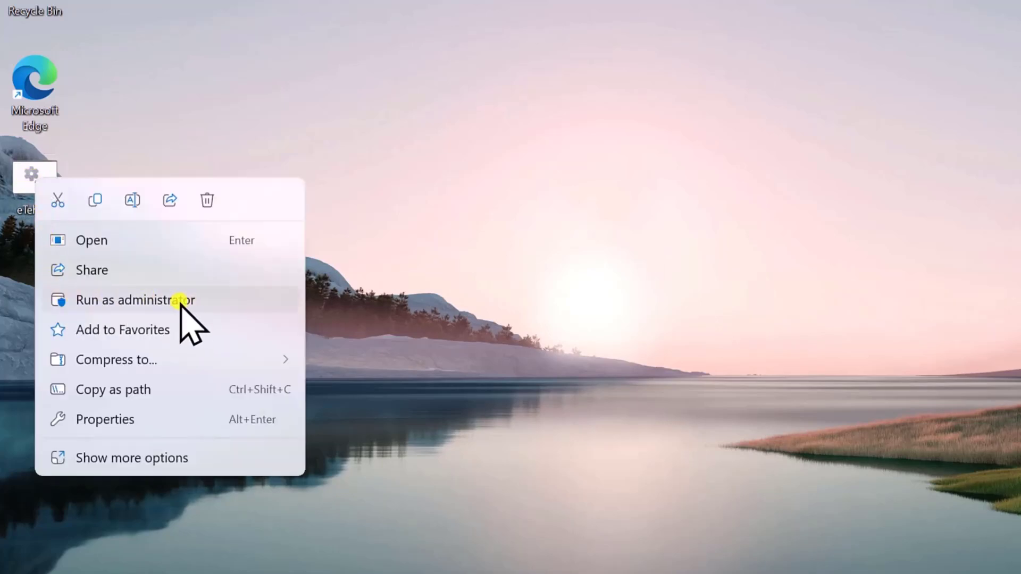
{"action": "left_click", "coordinate": [236, 300]}
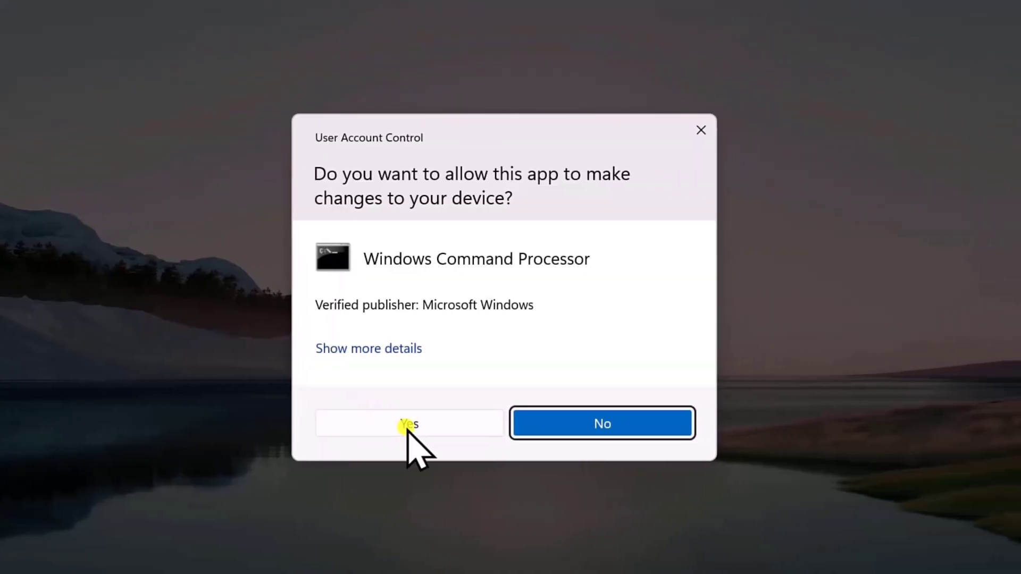
{"action": "left_click", "coordinate": [406, 424]}
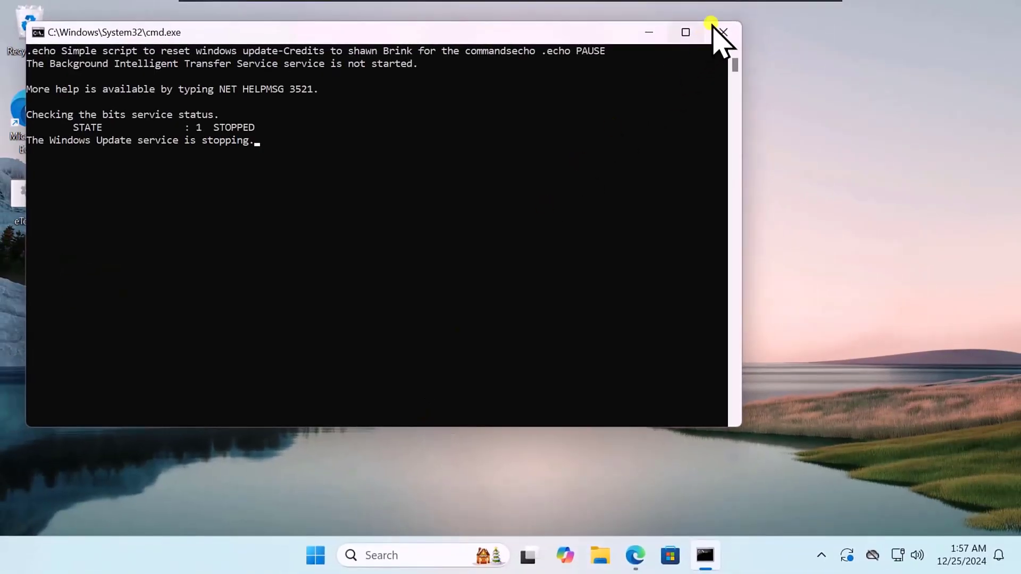
{"action": "left_click", "coordinate": [731, 19]}
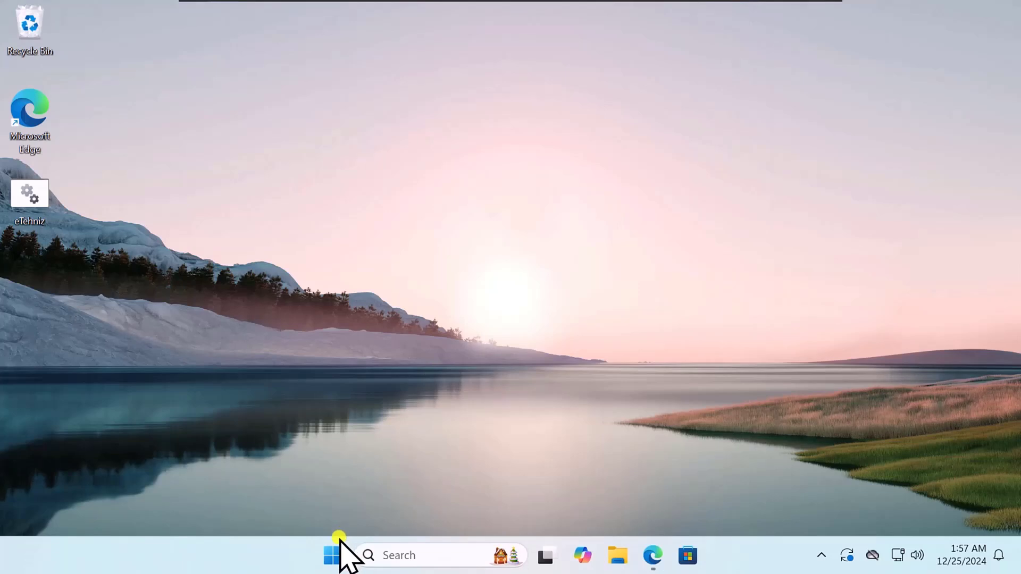
Open the Start menu's power options, then dismiss them
{"action": "left_click", "coordinate": [328, 557]}
{"action": "left_click", "coordinate": [708, 500]}
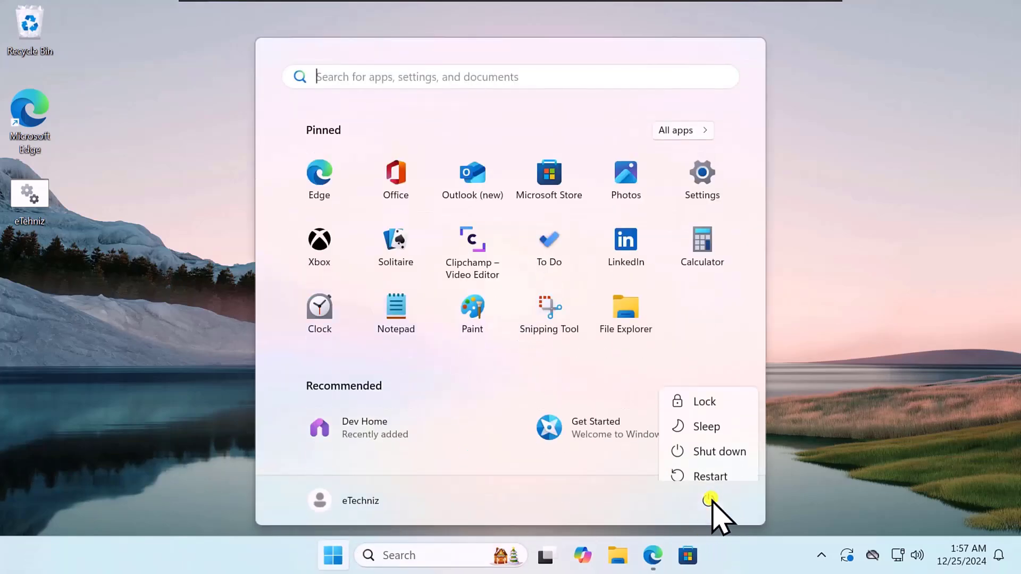
{"action": "left_click", "coordinate": [871, 236]}
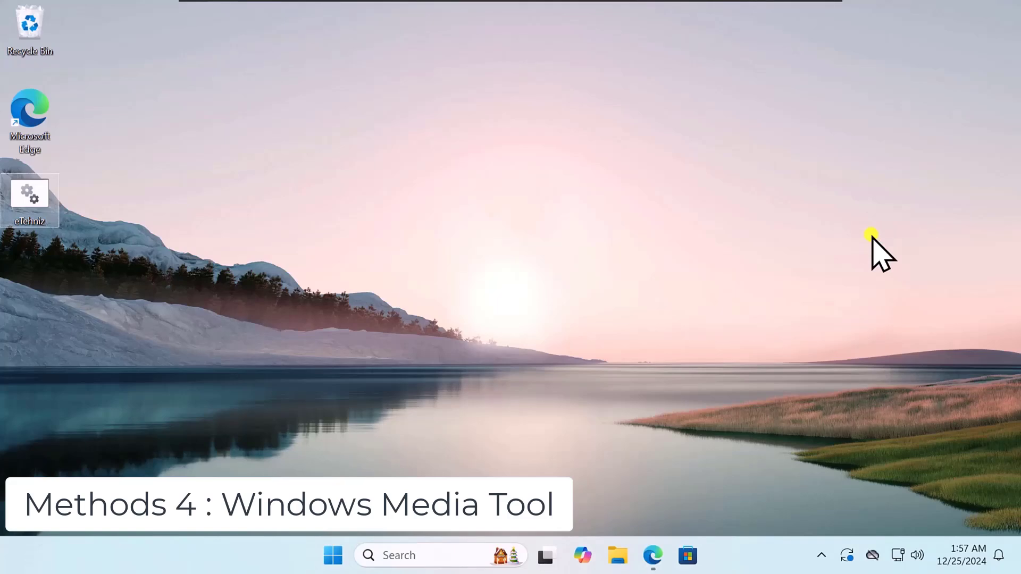
Search 'download windows 11' in a new Edge tab and open Microsoft's Download Windows 11 page
{"action": "left_click", "coordinate": [652, 557]}
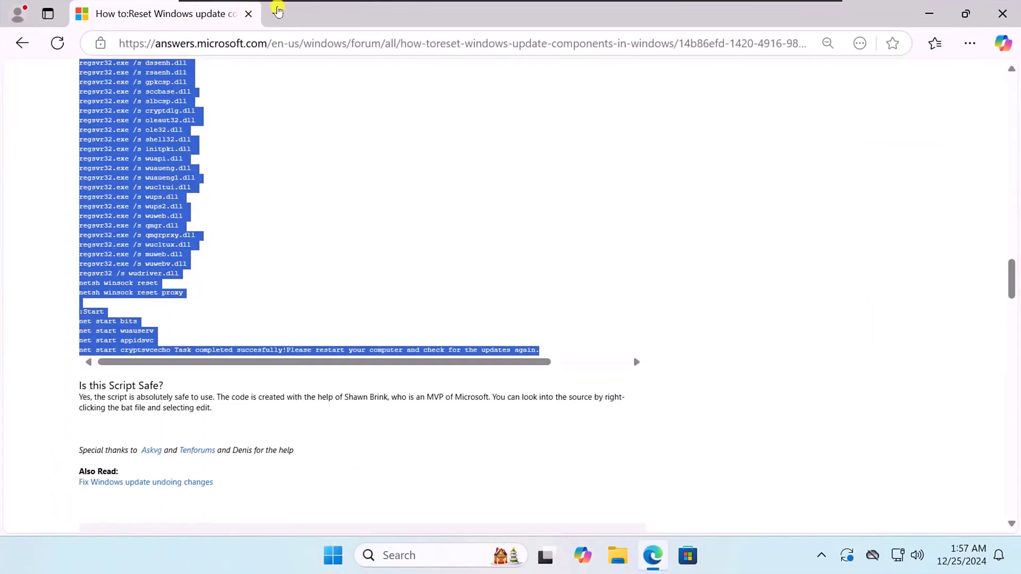
{"action": "left_click", "coordinate": [278, 12]}
{"action": "left_click", "coordinate": [243, 14]}
{"action": "left_click", "coordinate": [249, 49]}
{"action": "type", "text": "downlo"}
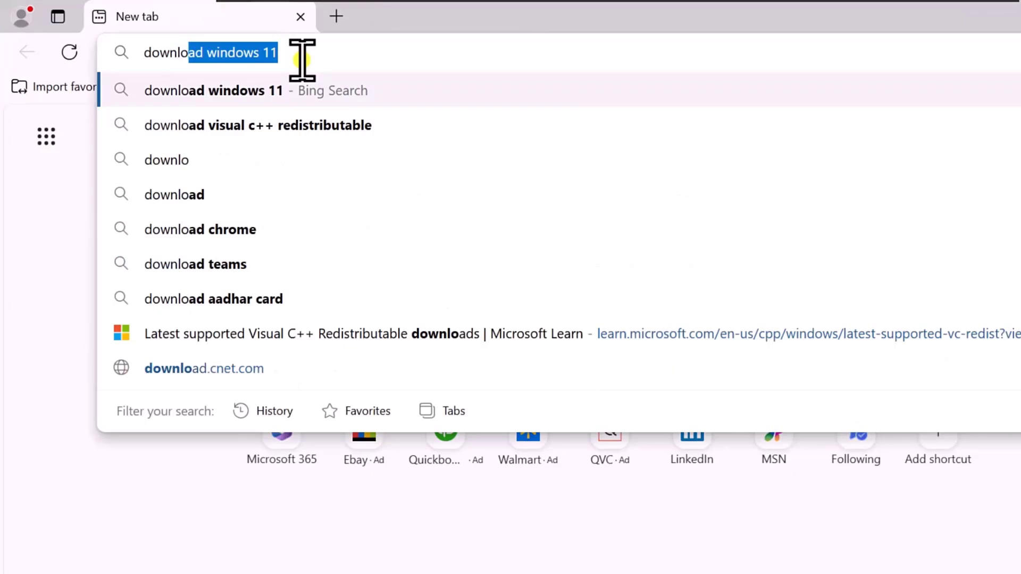
{"action": "type", "text": "ad"}
{"action": "key", "text": "Return"}
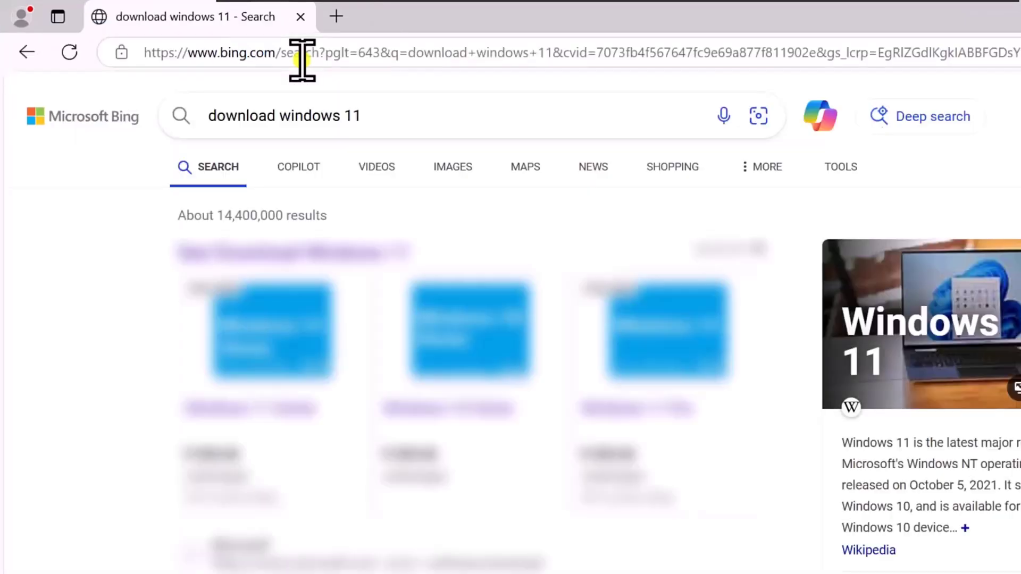
{"action": "scroll", "coordinate": [75, 398], "scroll_direction": "down", "scroll_amount": 5}
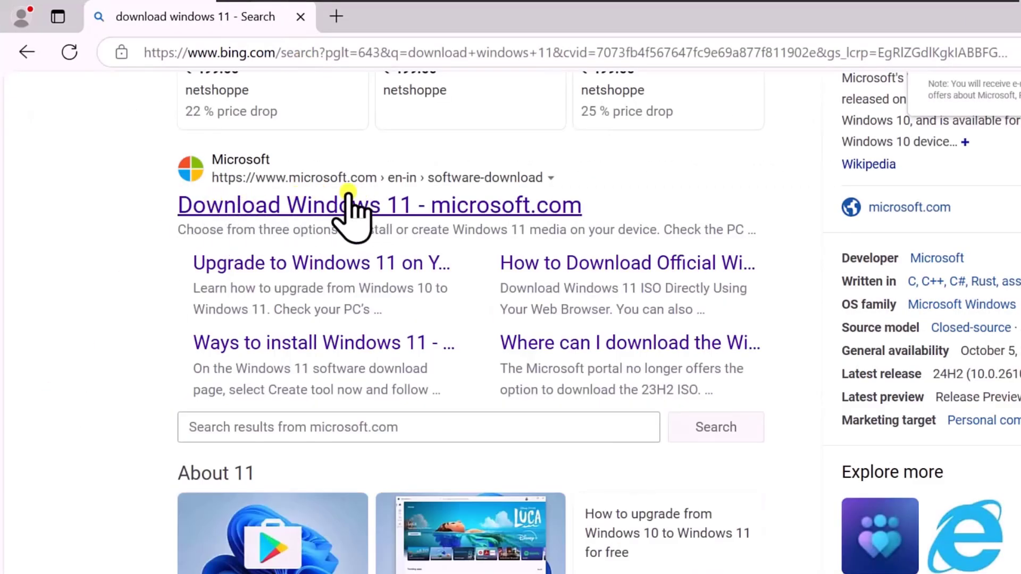
{"action": "left_click", "coordinate": [402, 201]}
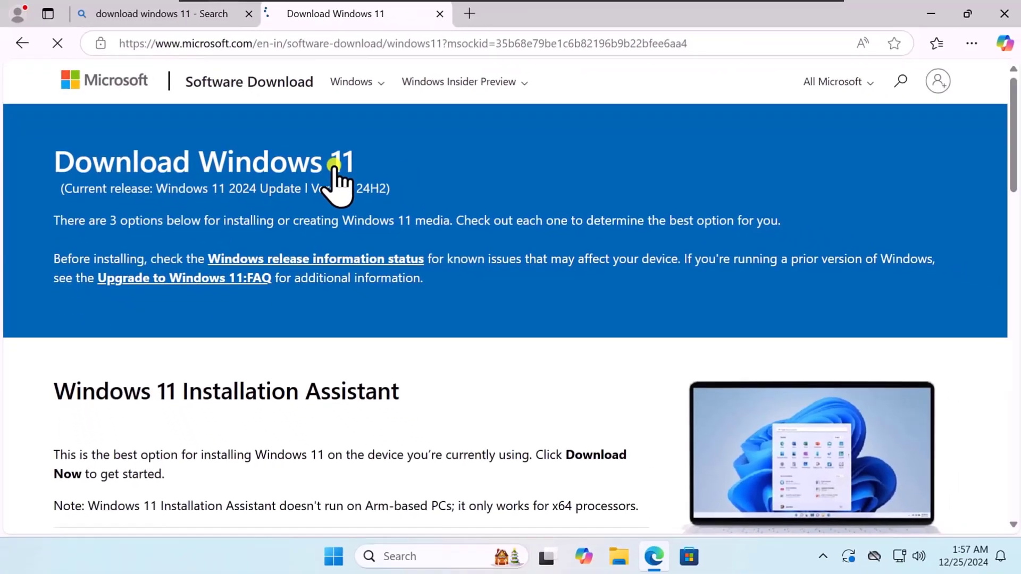
Download mediacreationtool.exe under Create Installation Media, run it with approval, and close Edge
{"action": "scroll", "coordinate": [404, 203], "scroll_direction": "down", "scroll_amount": 10}
{"action": "scroll", "coordinate": [298, 188], "scroll_direction": "up", "scroll_amount": 3}
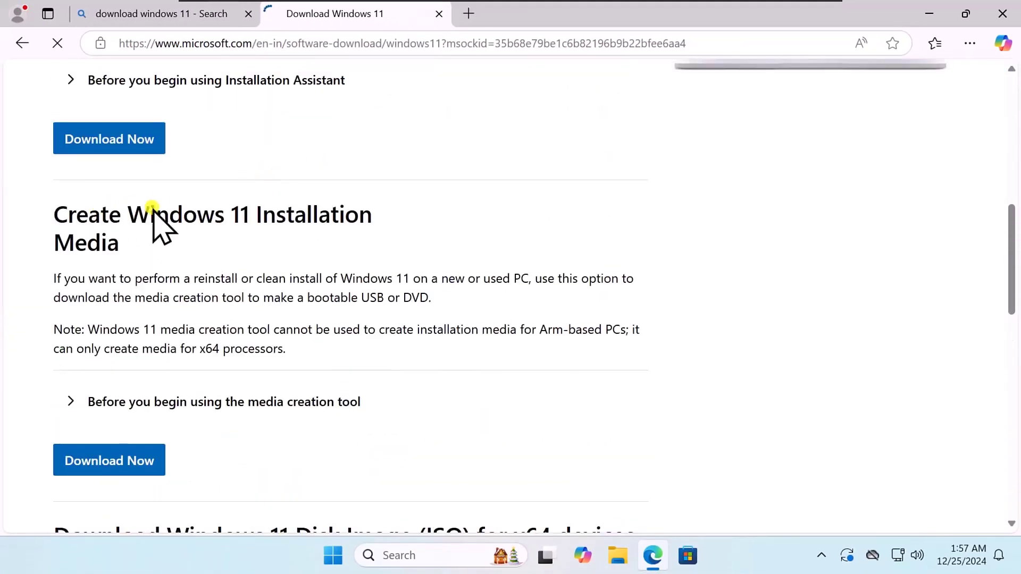
{"action": "left_click", "coordinate": [123, 467]}
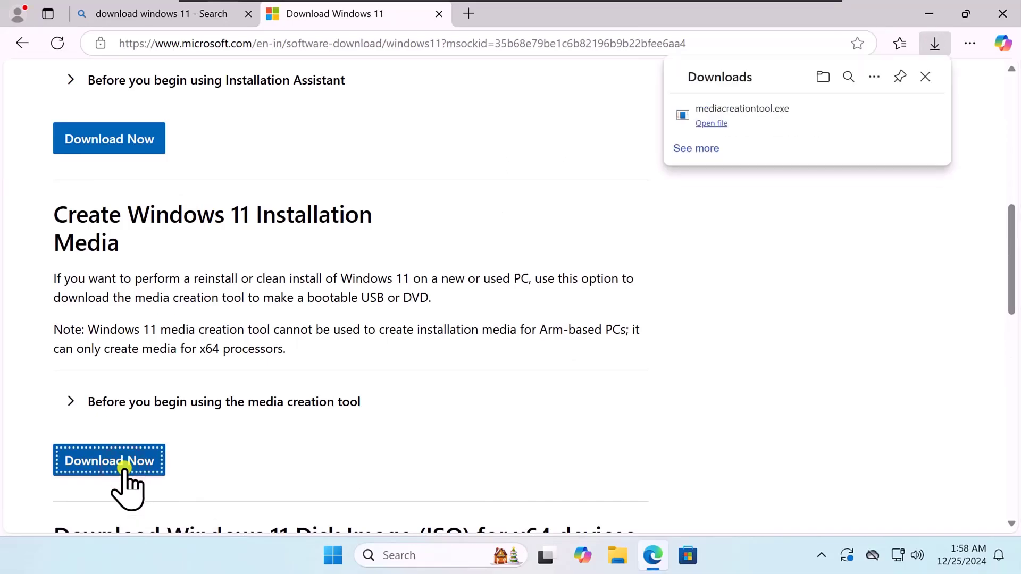
{"action": "left_click", "coordinate": [710, 123]}
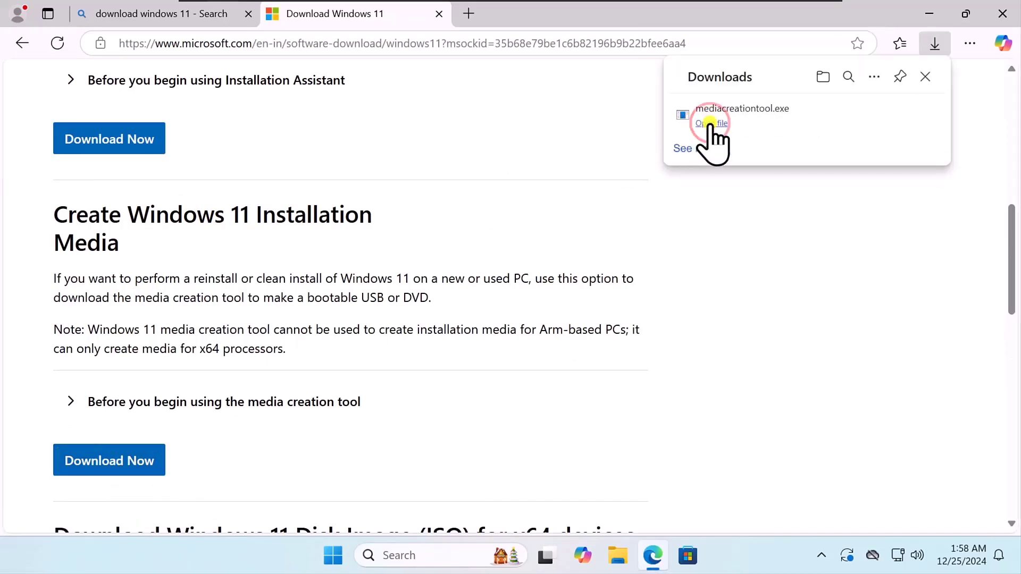
{"action": "left_click", "coordinate": [471, 409]}
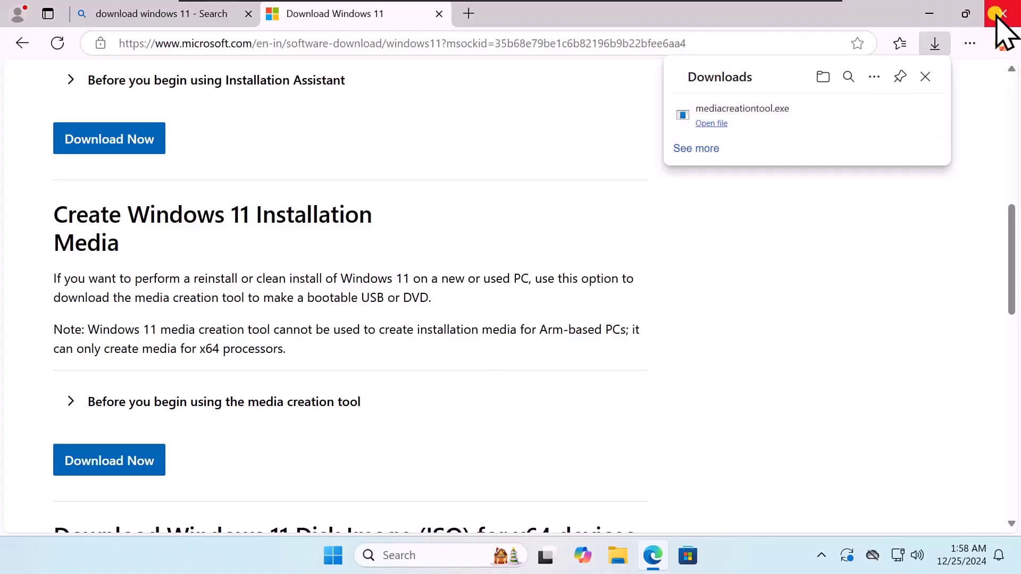
{"action": "left_click", "coordinate": [1006, 10]}
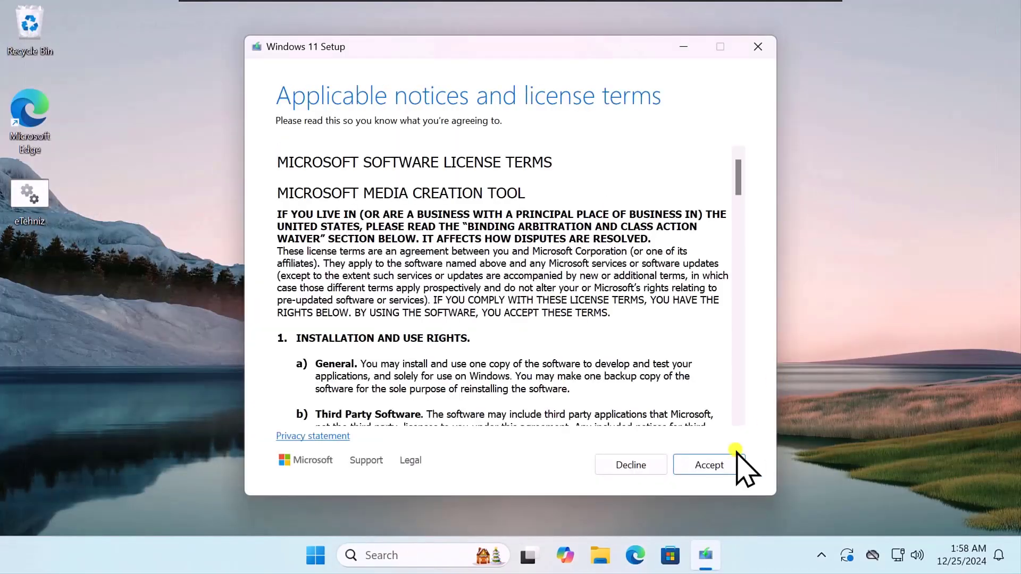
Accept the license and keep English (United States), Windows 11 with the recommended options
{"action": "left_click", "coordinate": [718, 464]}
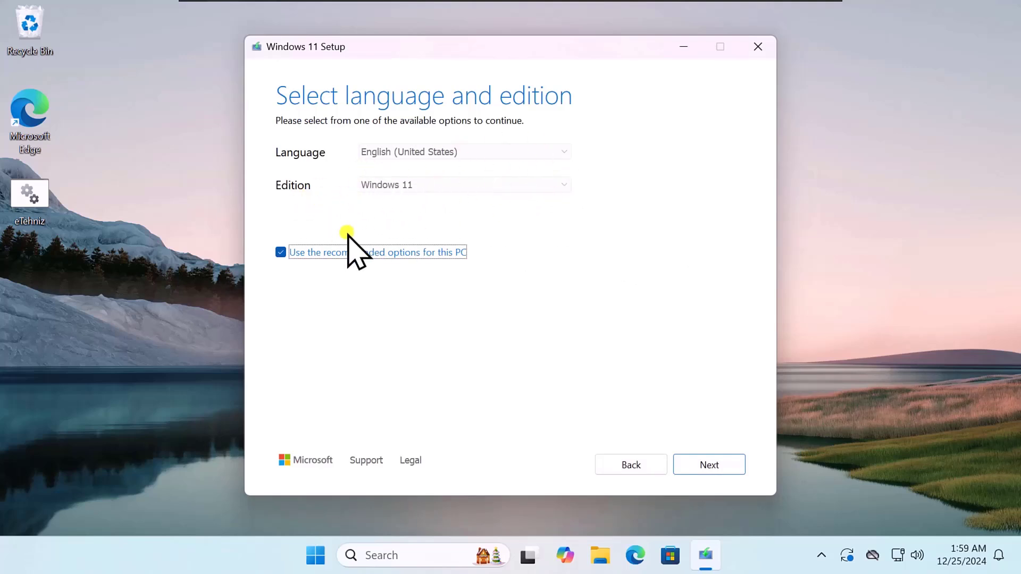
{"action": "left_click", "coordinate": [280, 251]}
{"action": "left_click", "coordinate": [559, 152]}
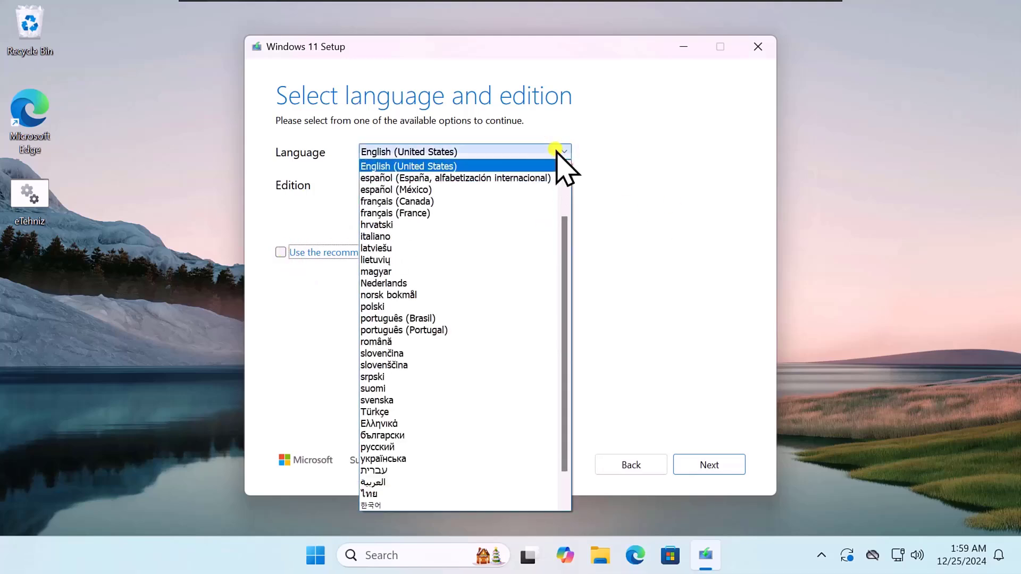
{"action": "left_click", "coordinate": [564, 162]}
{"action": "left_click", "coordinate": [295, 252]}
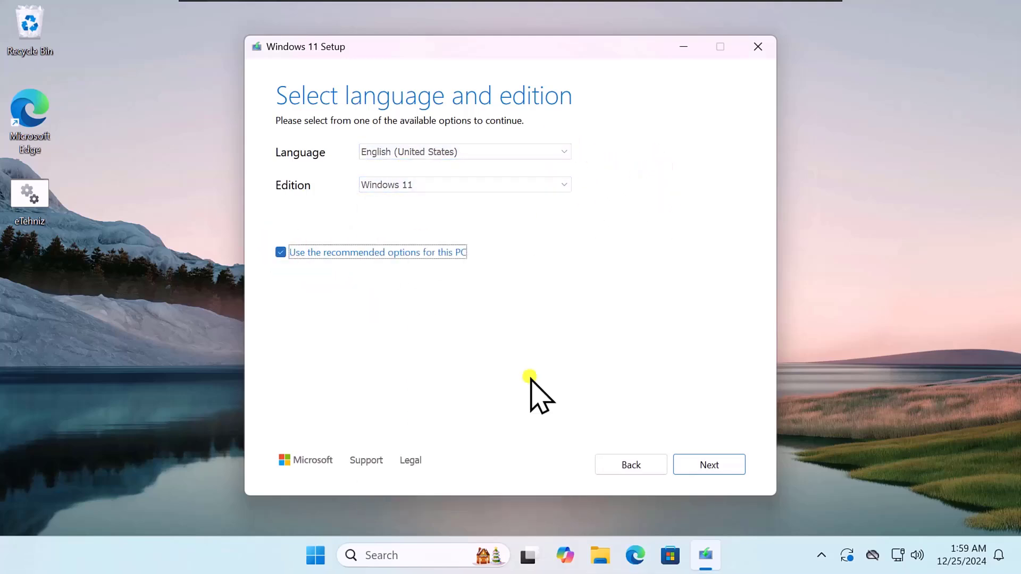
{"action": "left_click", "coordinate": [709, 465]}
Start downloading Windows 11 as an ISO into the Downloads folder, then open File Explorer
{"action": "left_click", "coordinate": [281, 193]}
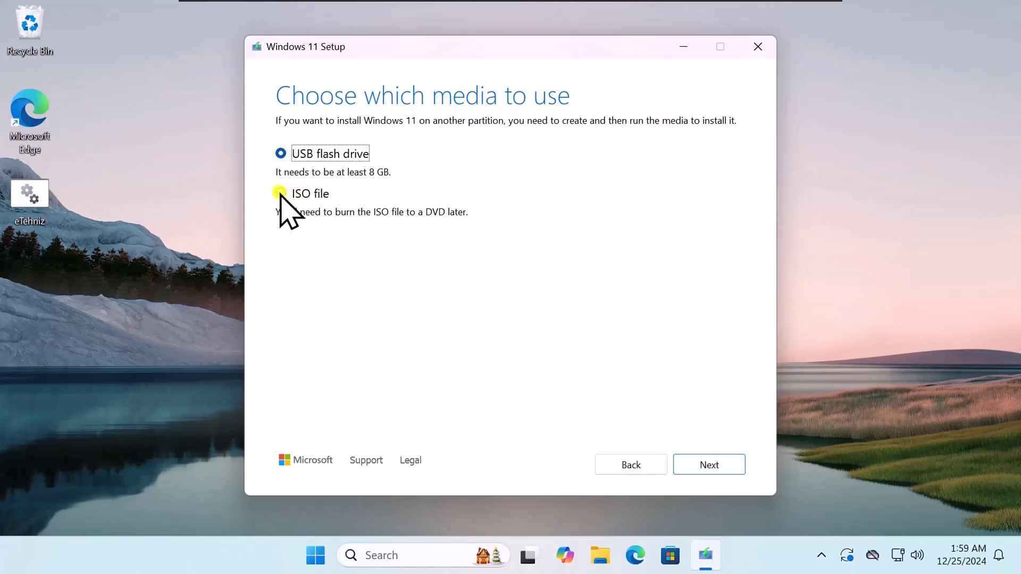
{"action": "left_click", "coordinate": [728, 461]}
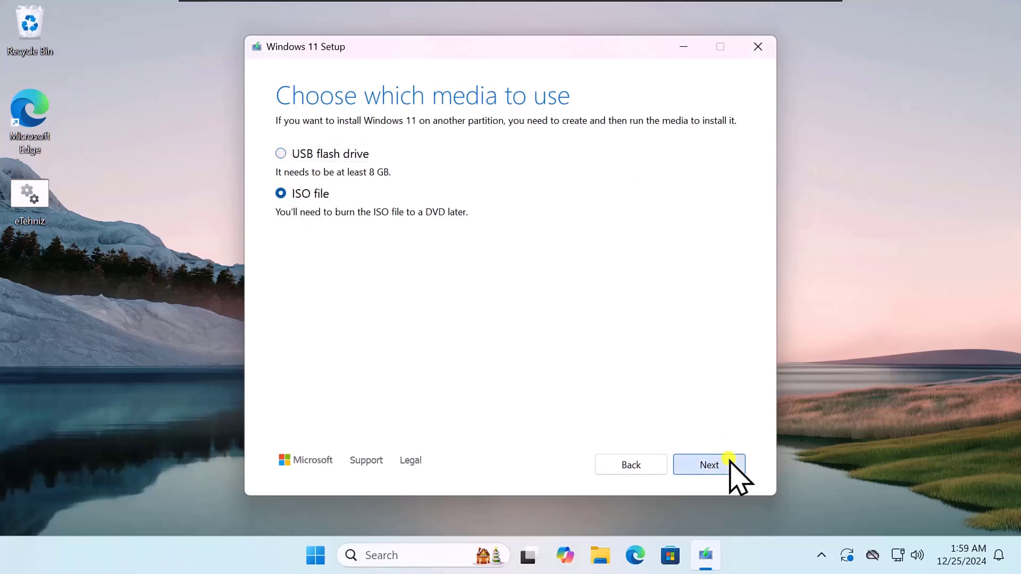
{"action": "left_click", "coordinate": [311, 293]}
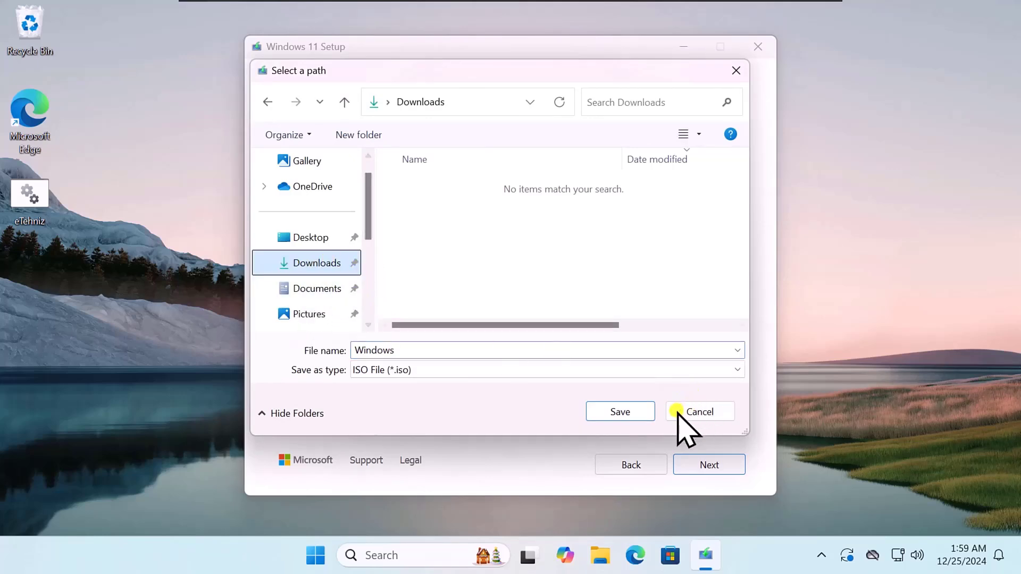
{"action": "left_click", "coordinate": [632, 412]}
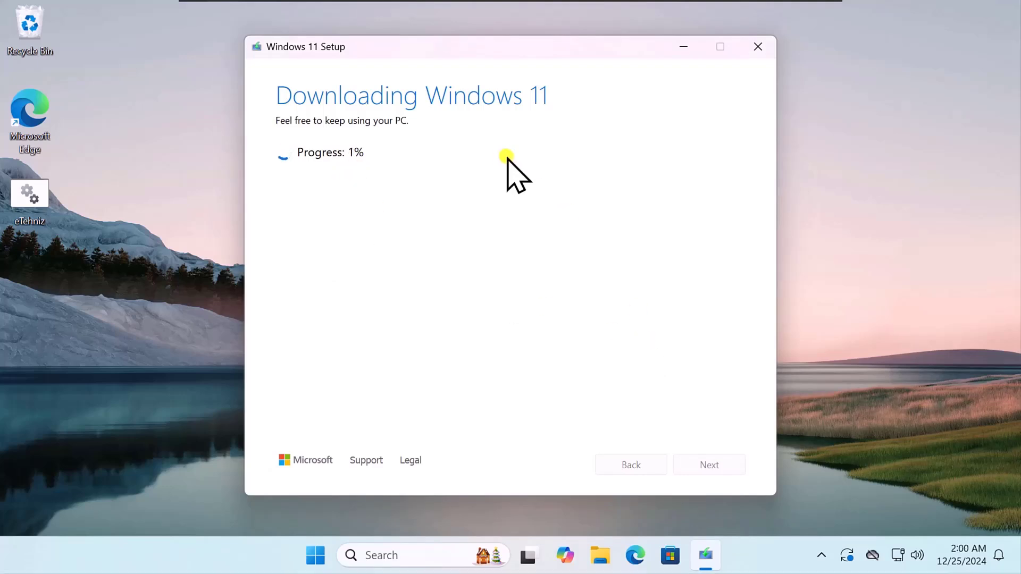
{"action": "left_click", "coordinate": [162, 301]}
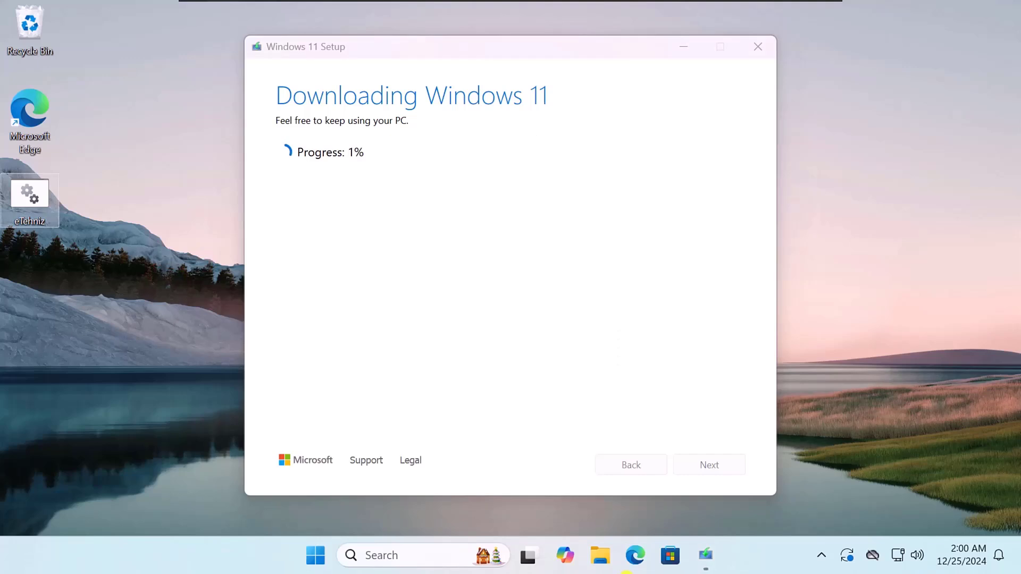
{"action": "left_click", "coordinate": [602, 553]}
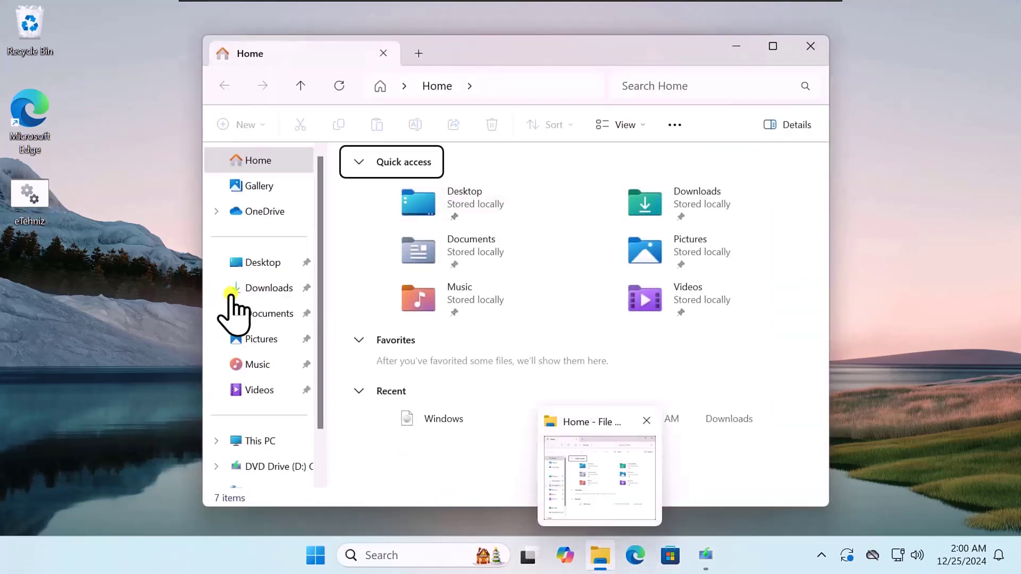
View the Downloads folder, close File Explorer, and minimize the Windows 11 Setup window
{"action": "left_click", "coordinate": [253, 287]}
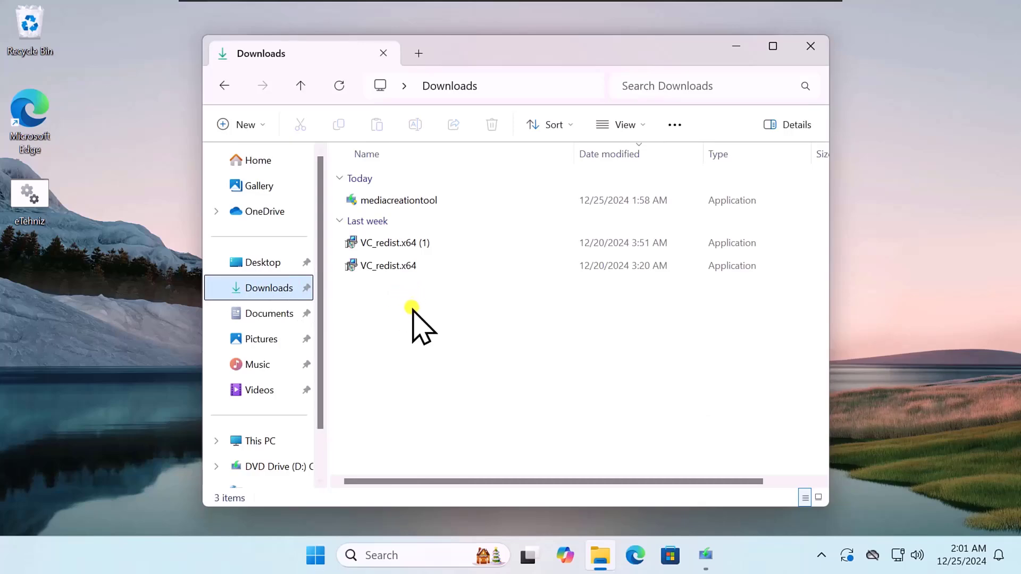
{"action": "left_click", "coordinate": [810, 46]}
{"action": "left_click", "coordinate": [674, 46]}
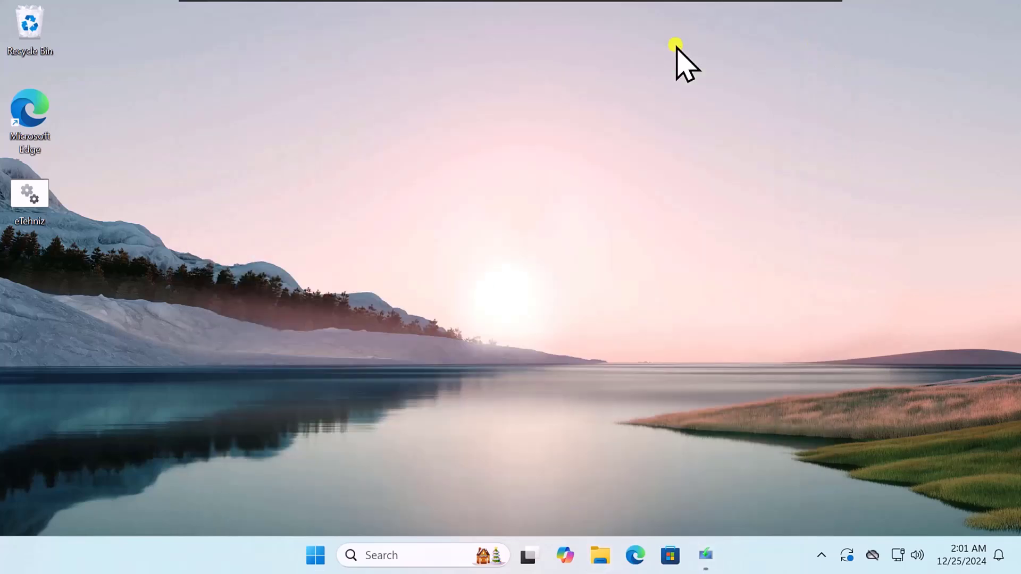